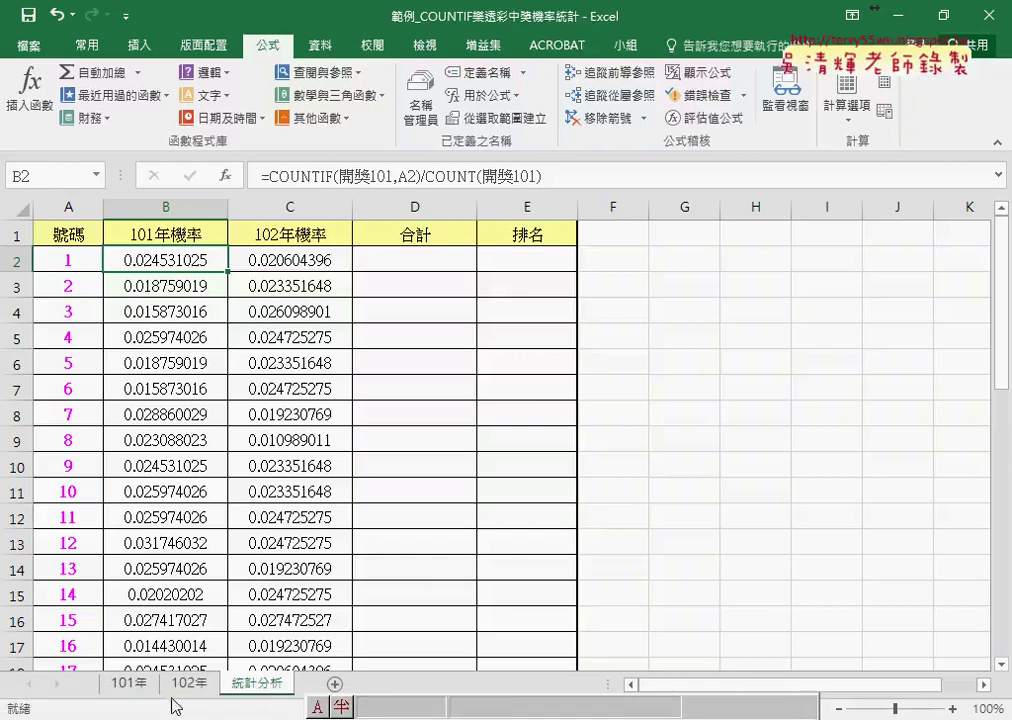
On the 101年 sheet, check in Name Manager which ranges 開獎101 and 開獎102 refer to.
click(136, 687)
click(421, 100)
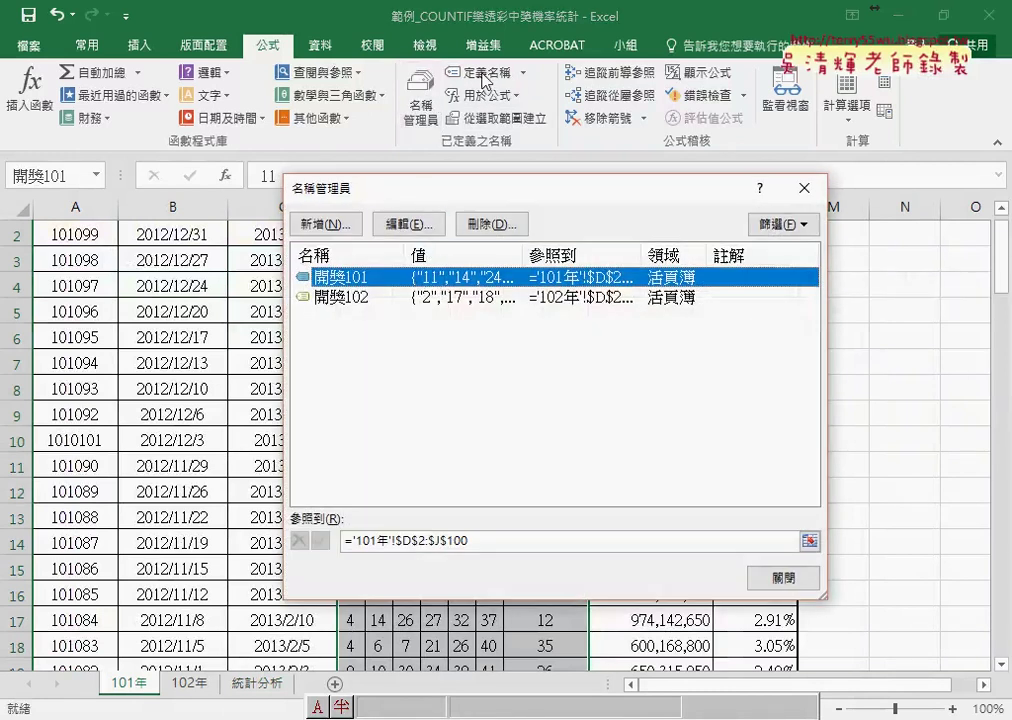
click(501, 540)
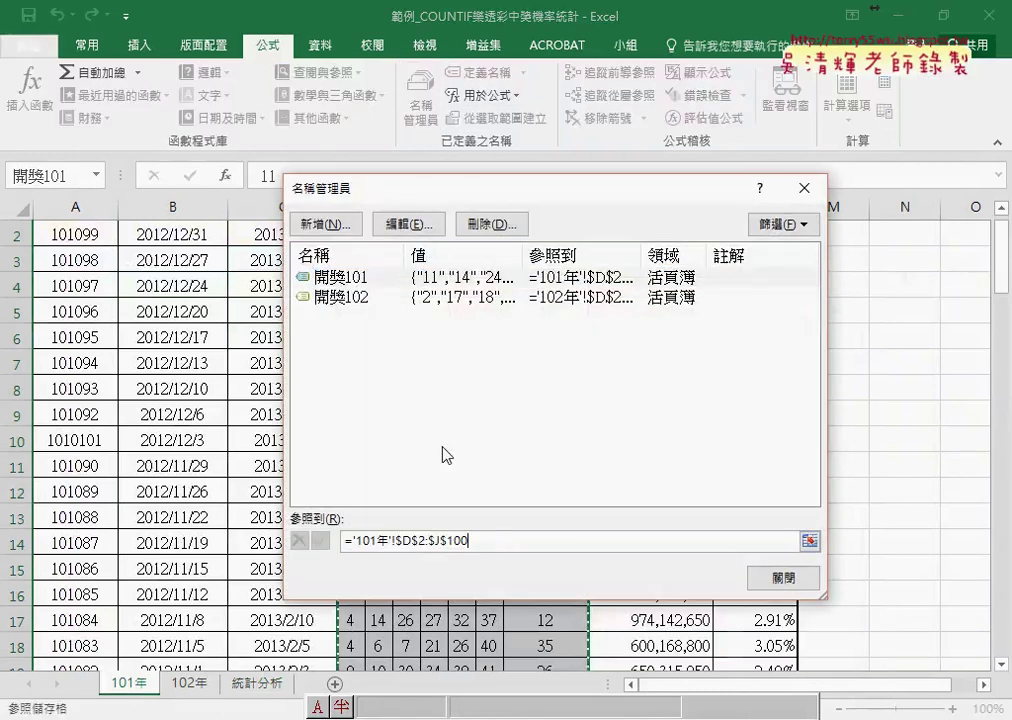
click(330, 297)
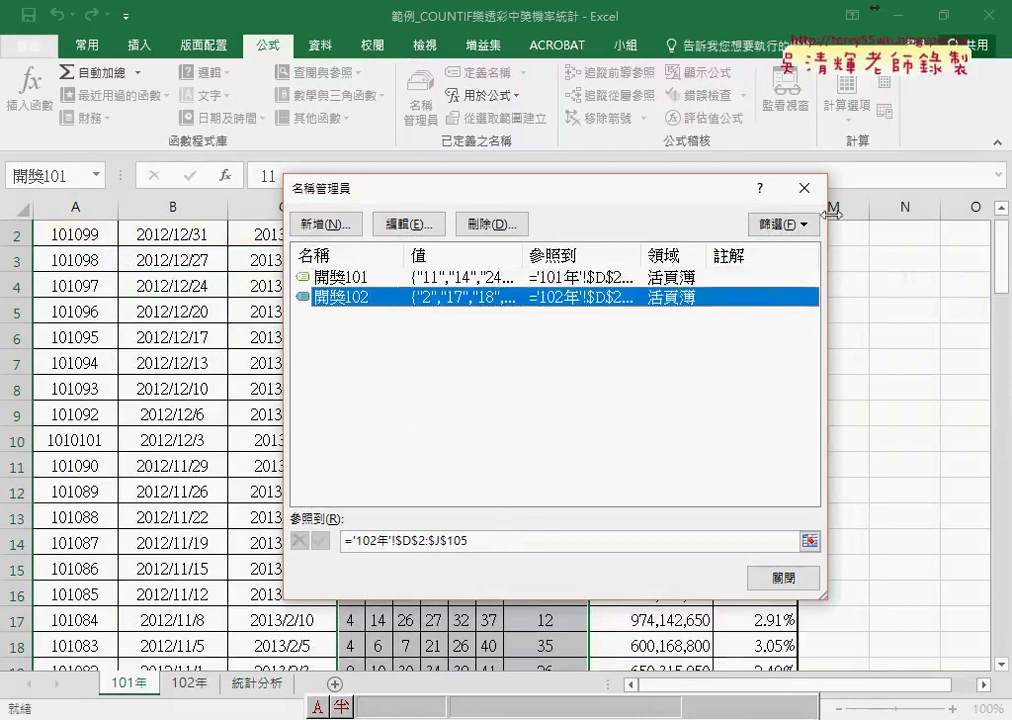
click(803, 188)
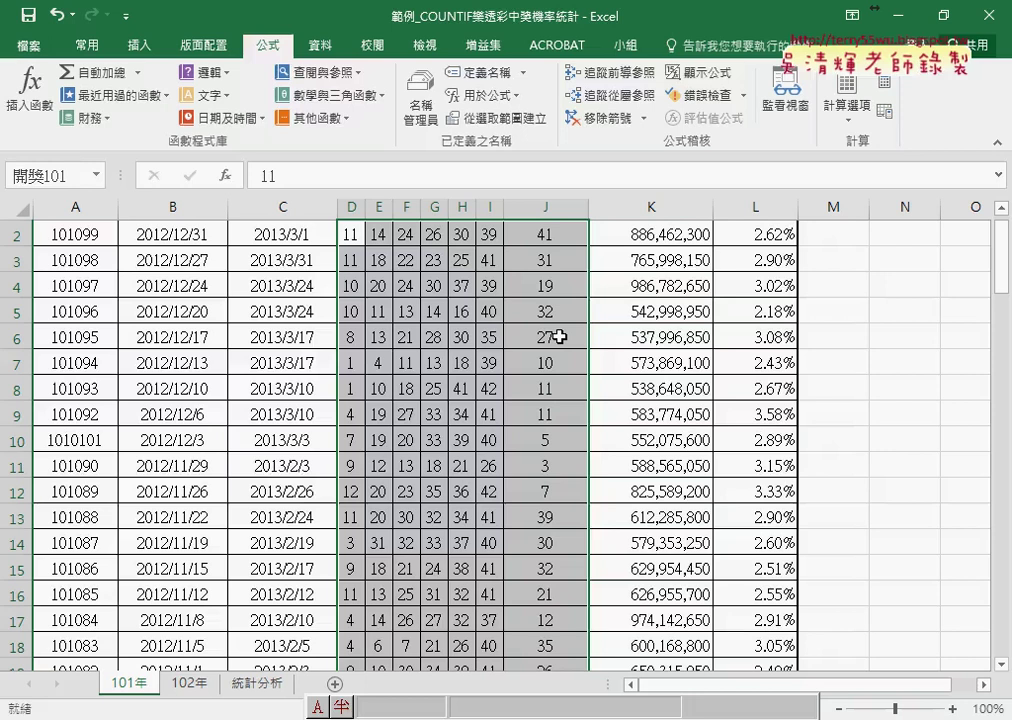
On the 統計分析 sheet, annotate B2's probability as 245 over 10000 with the pen, then clear it.
click(255, 684)
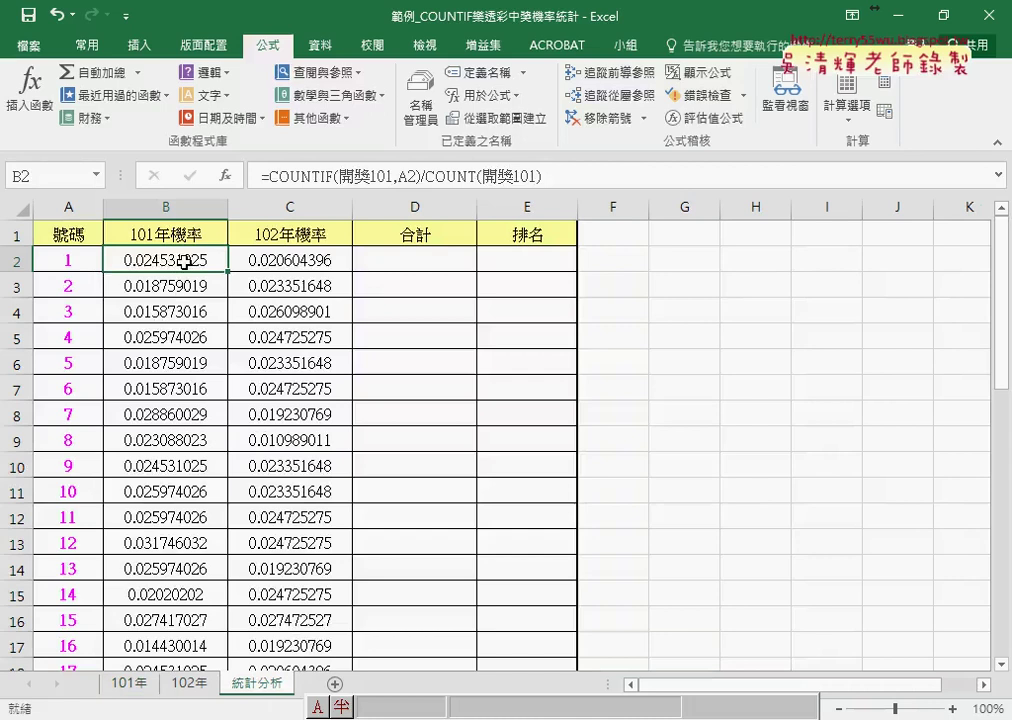
drag(140, 270, 206, 269)
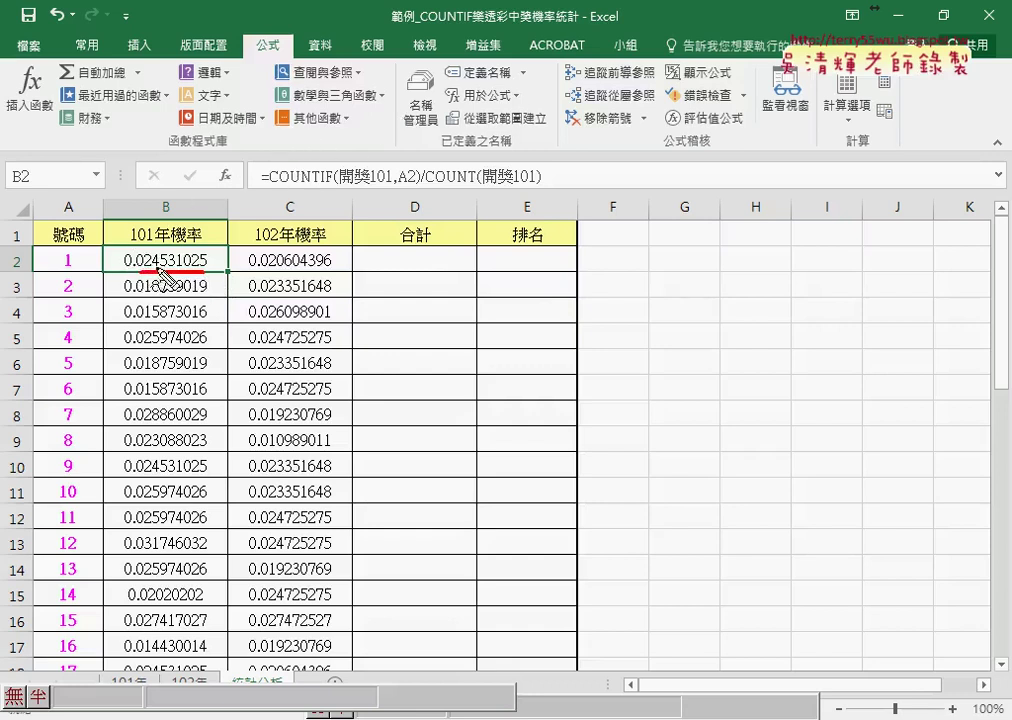
mouse_move(167, 249)
mouse_down()
mouse_move(167, 277)
mouse_move(178, 261)
mouse_up()
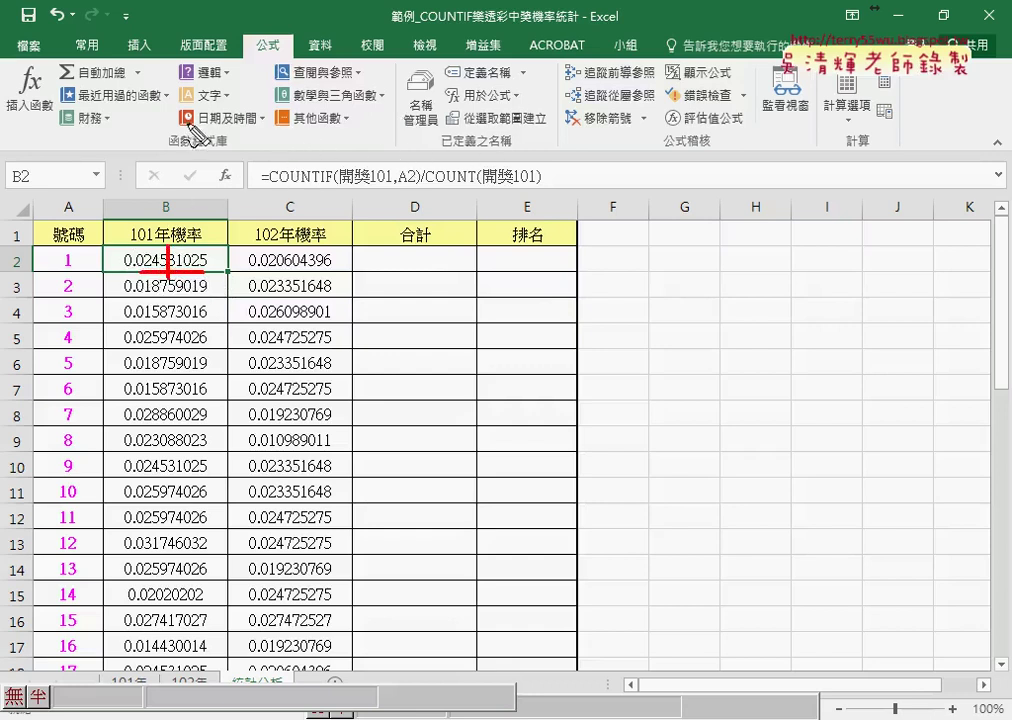
mouse_move(200, 168)
mouse_down()
mouse_move(217, 196)
mouse_move(258, 158)
mouse_up()
drag(330, 108, 256, 272)
mouse_move(340, 170)
mouse_down()
mouse_move(338, 206)
mouse_move(430, 206)
mouse_move(470, 182)
mouse_up()
drag(194, 226, 460, 238)
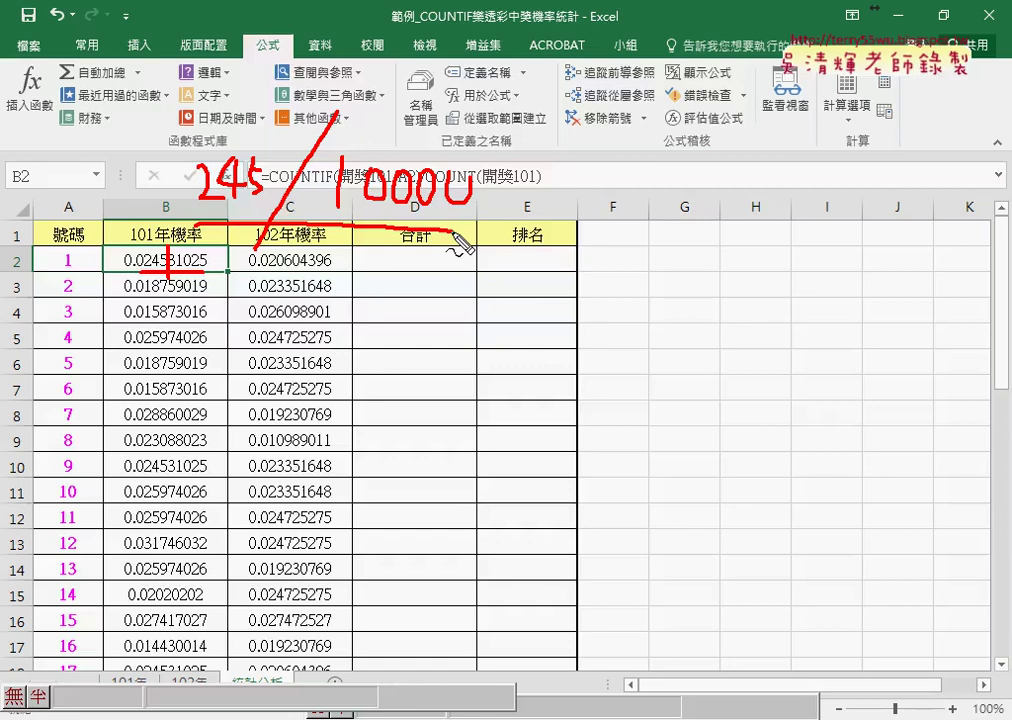
key(Escape)
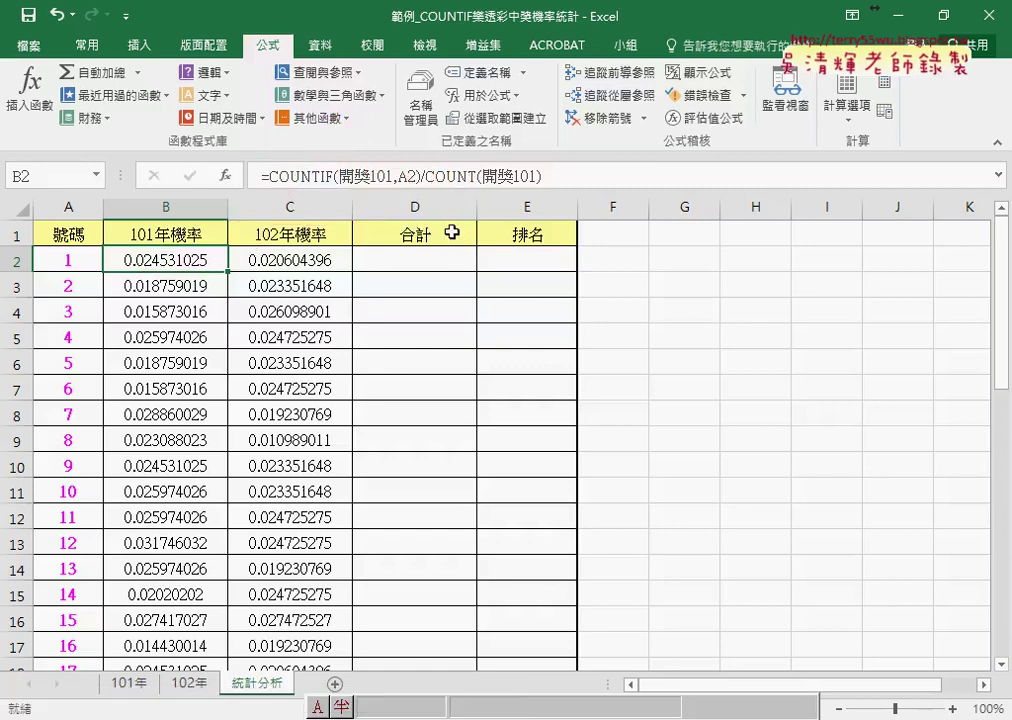
Give B2 the custom number format # ??/10000 so it displays 245/10000.
right_click(191, 261)
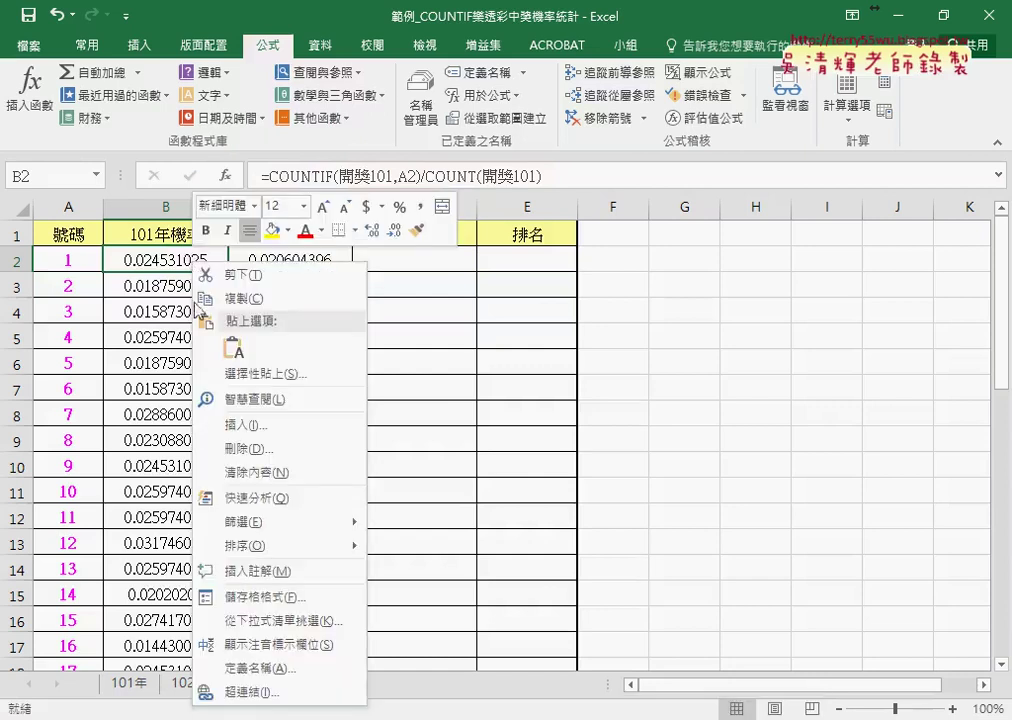
click(277, 598)
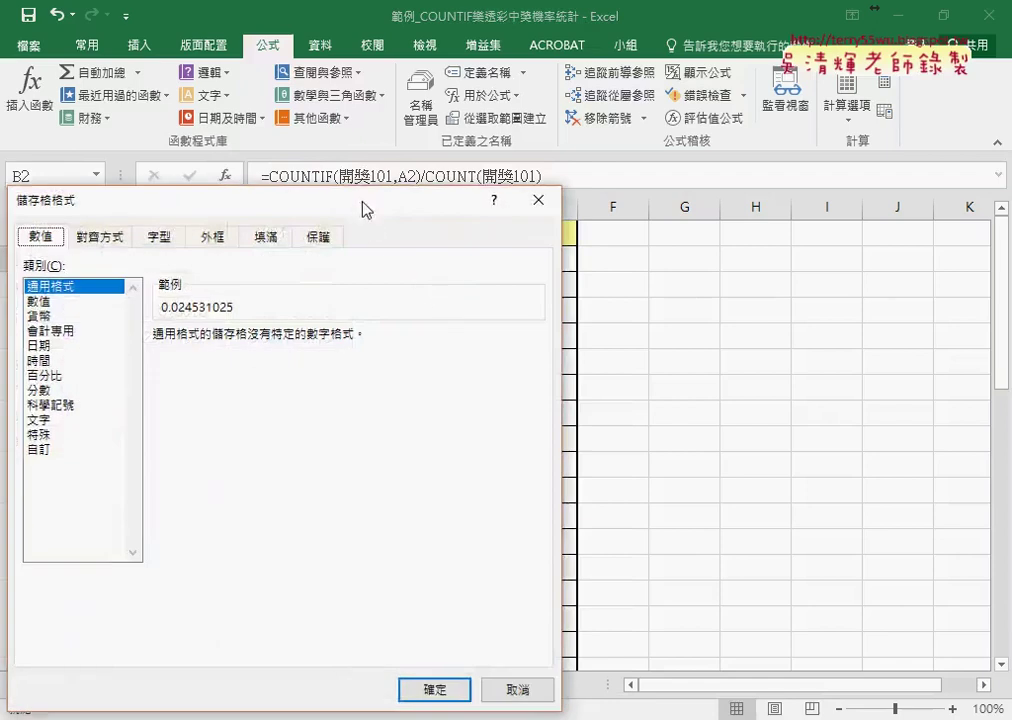
drag(362, 208, 690, 70)
click(380, 257)
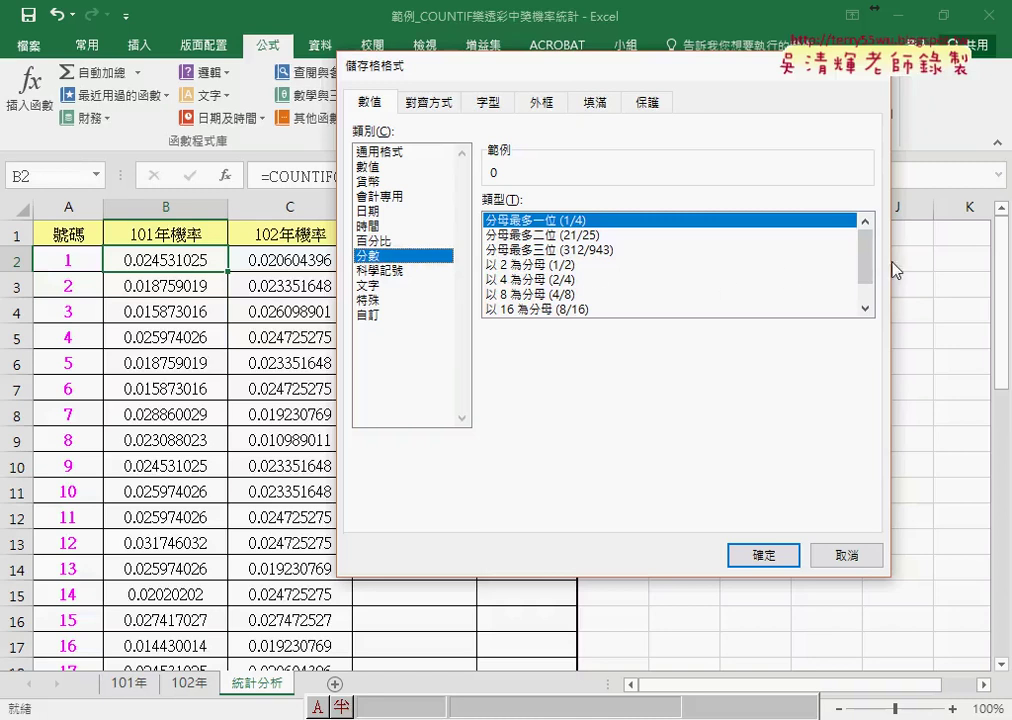
drag(865, 255, 866, 295)
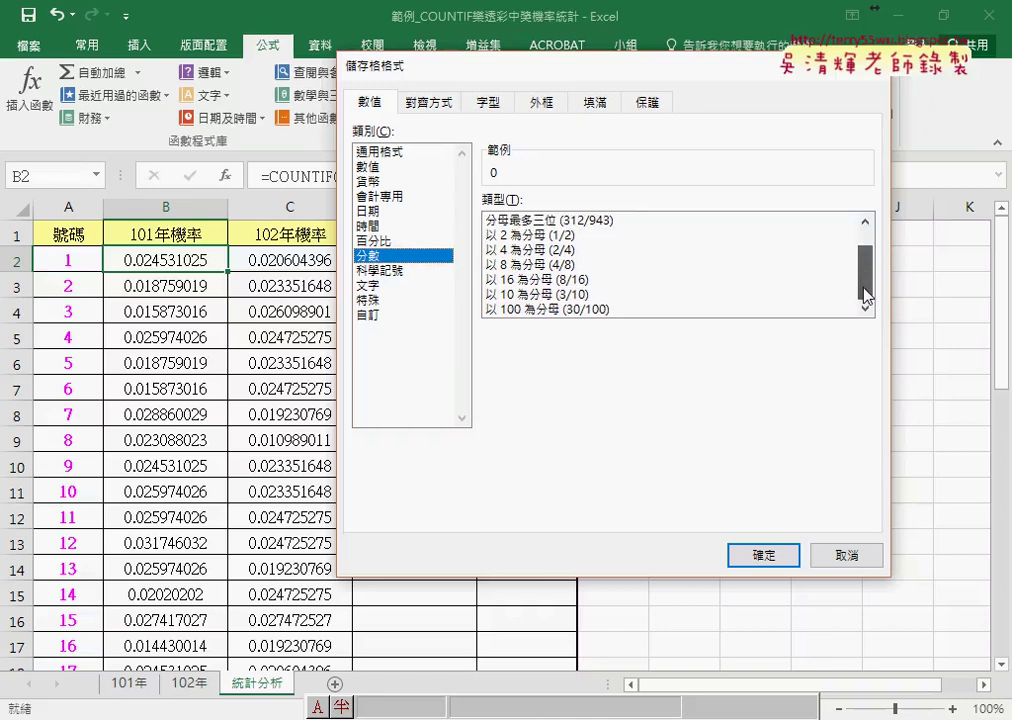
click(533, 310)
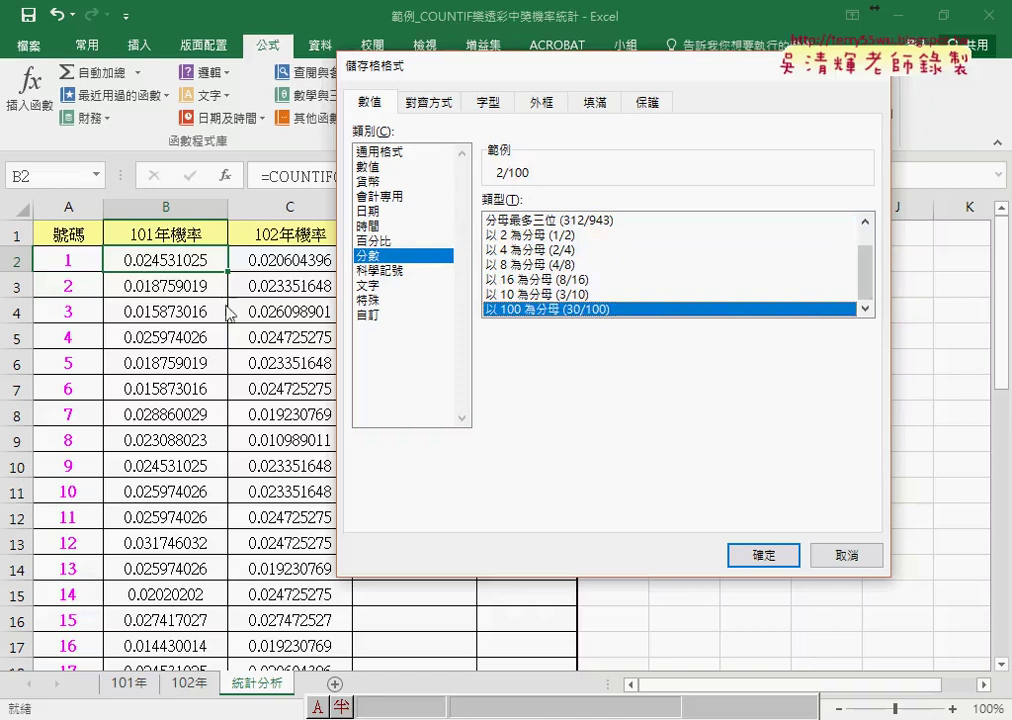
click(370, 316)
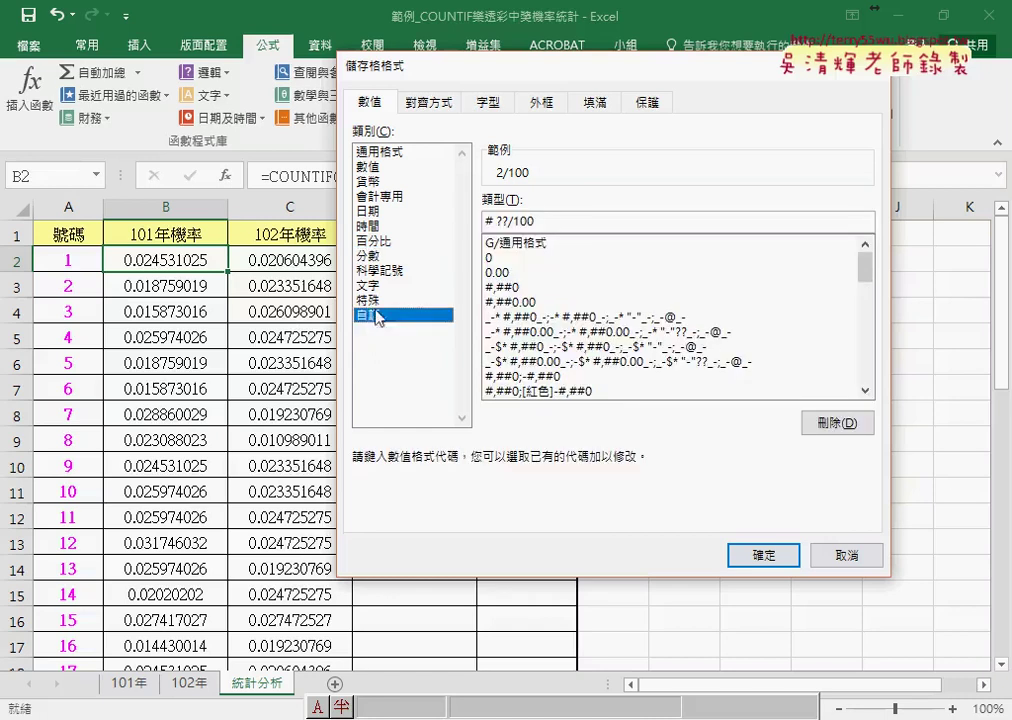
text(000)
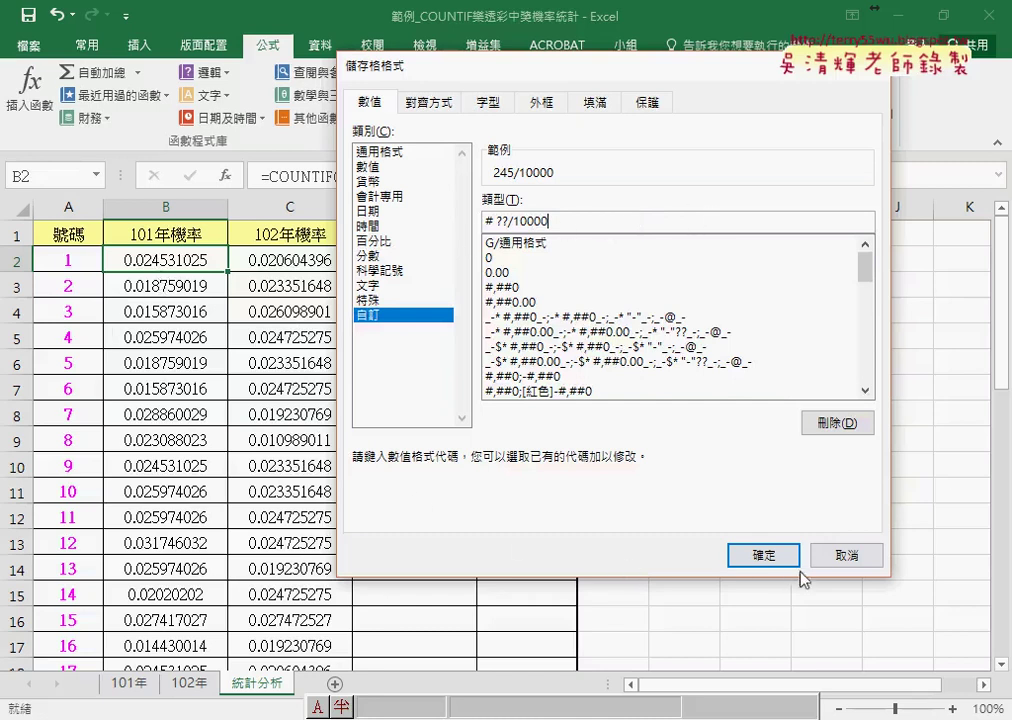
click(768, 557)
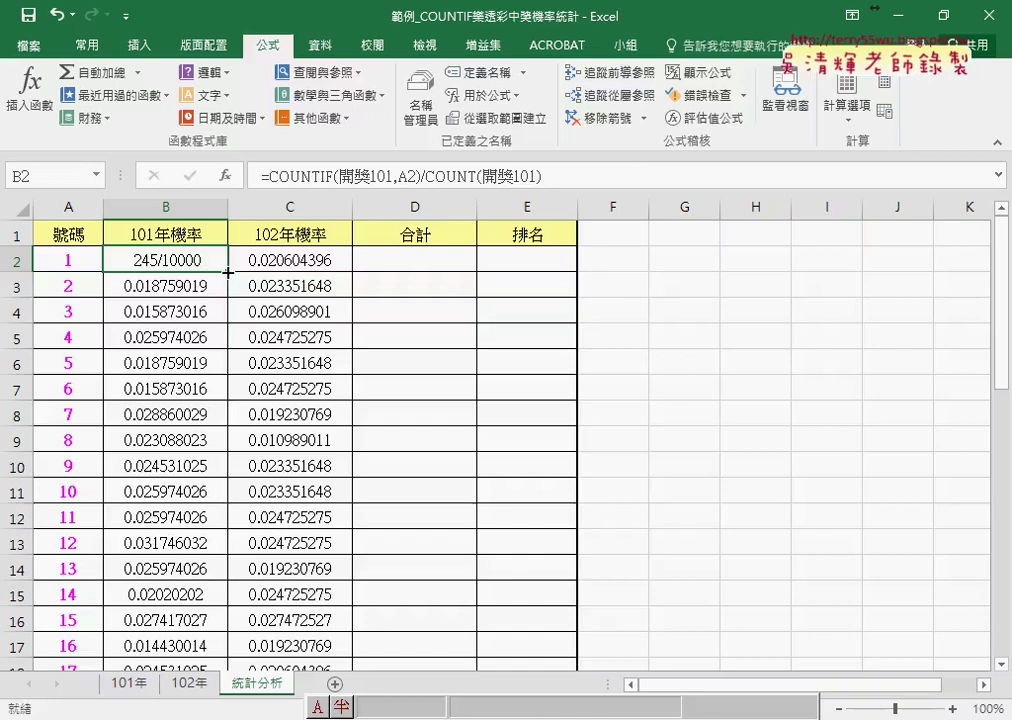
Fill B2's formula and fraction format down the 101年機率 column.
double_click(228, 271)
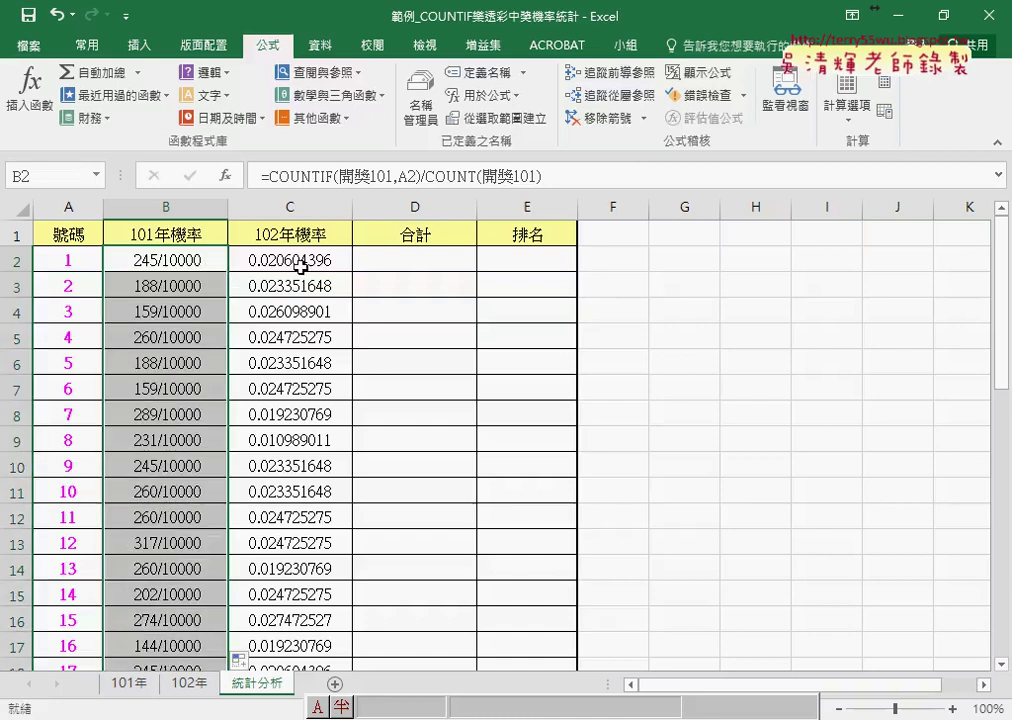
click(190, 260)
click(298, 262)
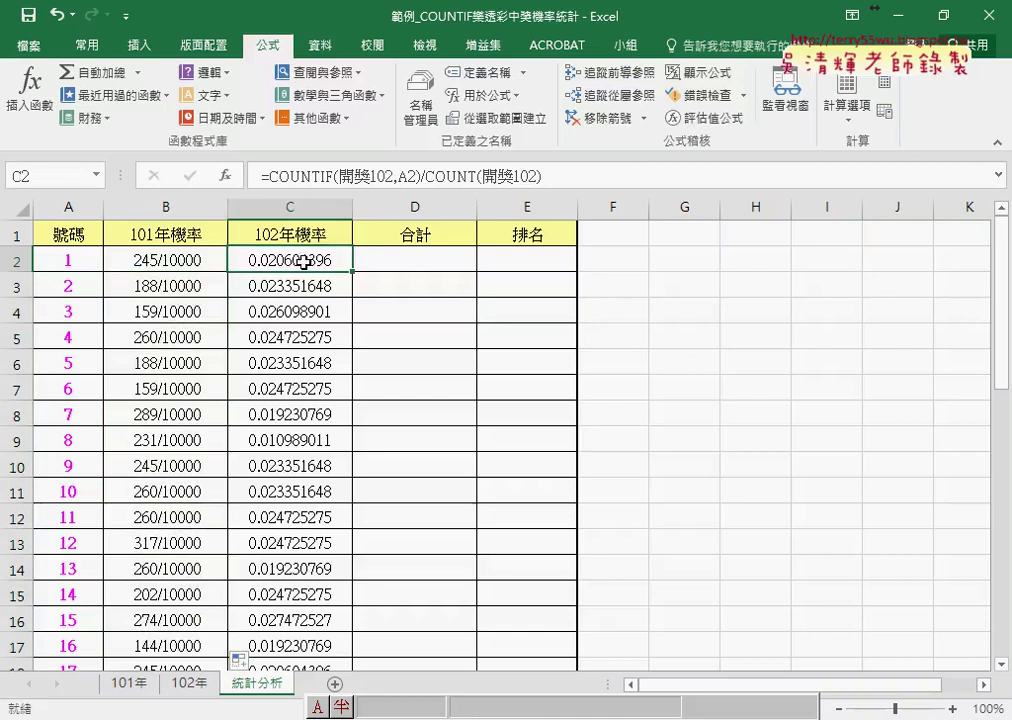
click(173, 262)
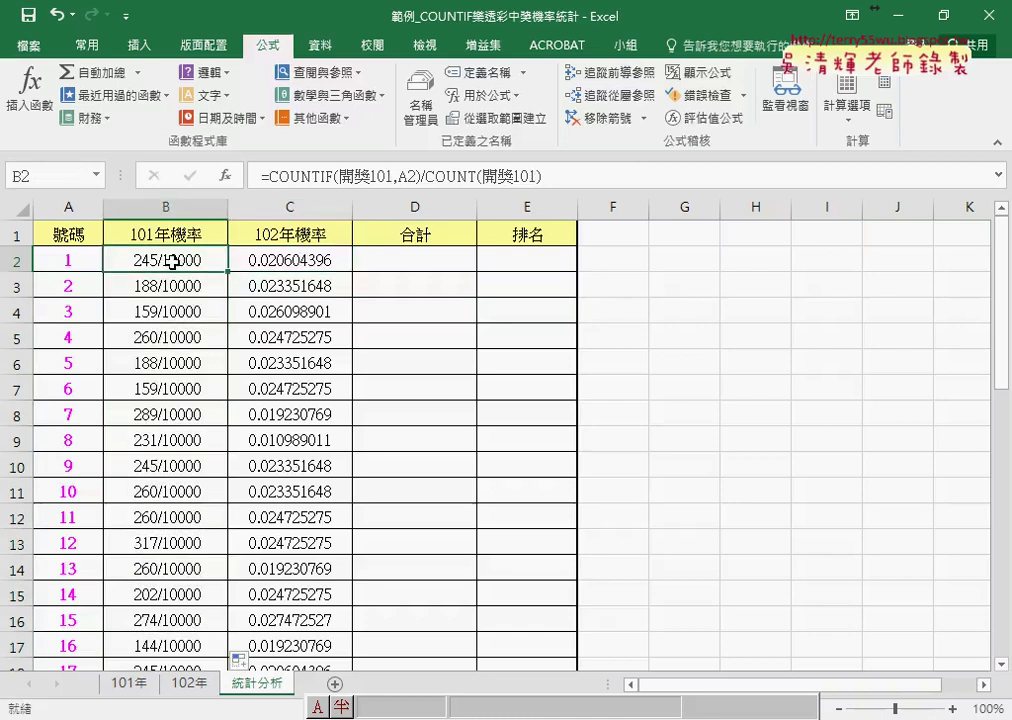
Copy B2's fraction format onto C2 with Format Painter and fill it down column C.
click(88, 48)
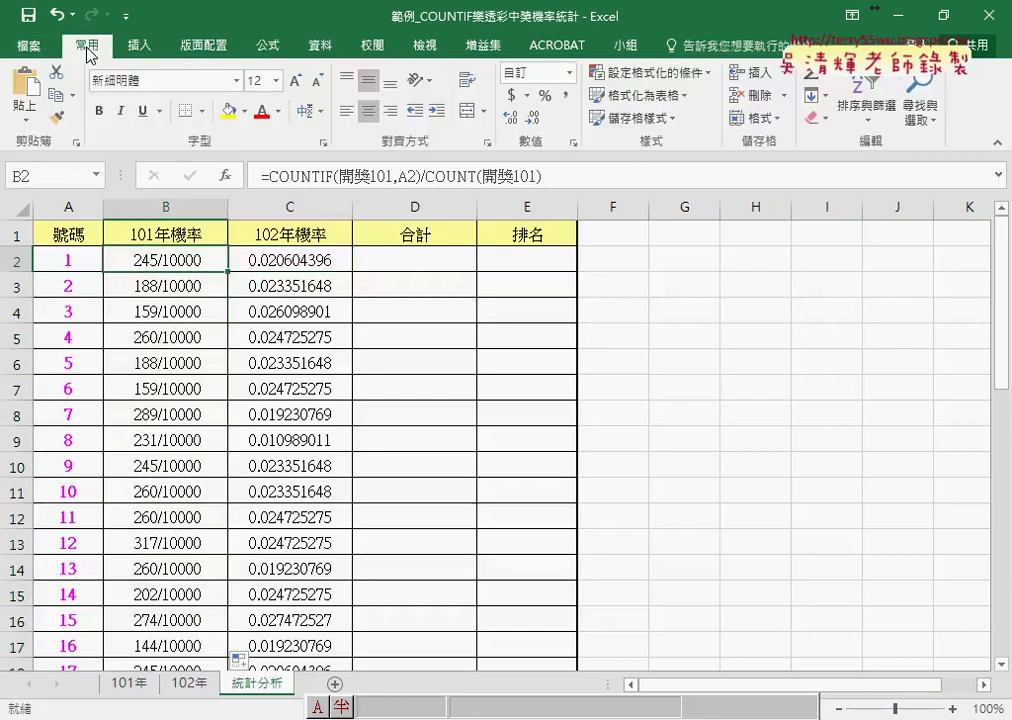
click(60, 118)
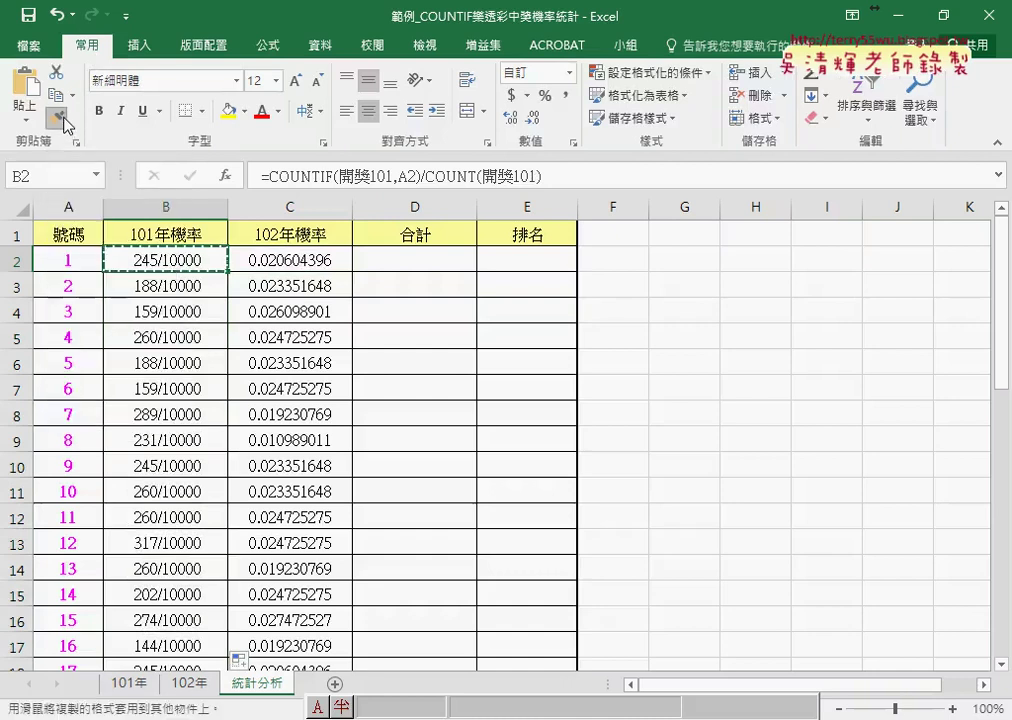
click(301, 256)
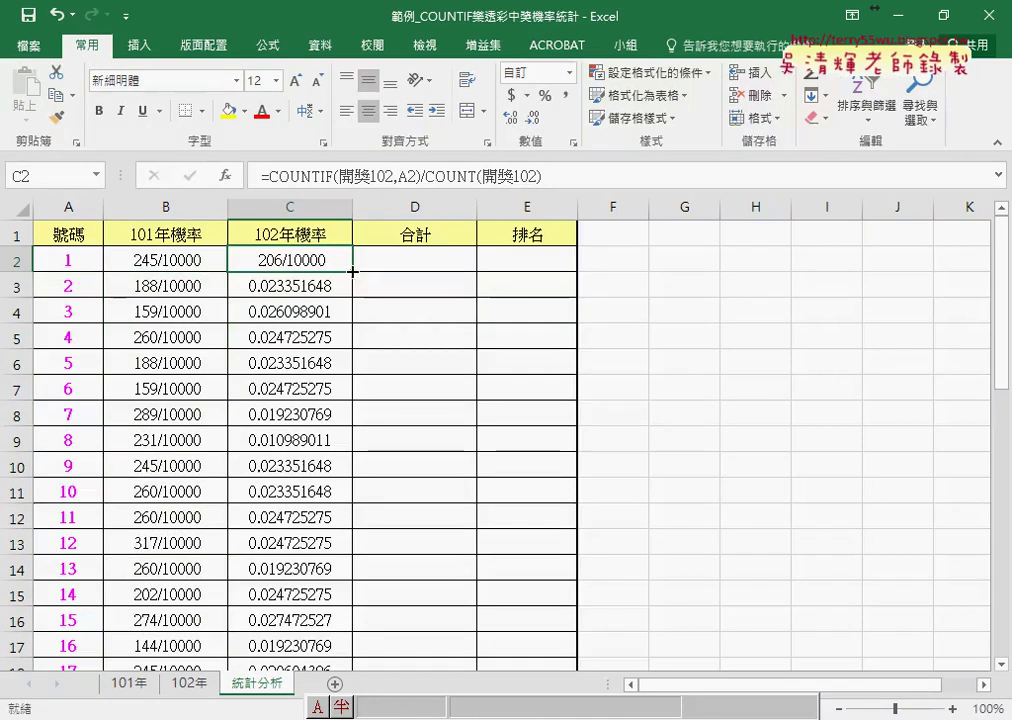
double_click(352, 270)
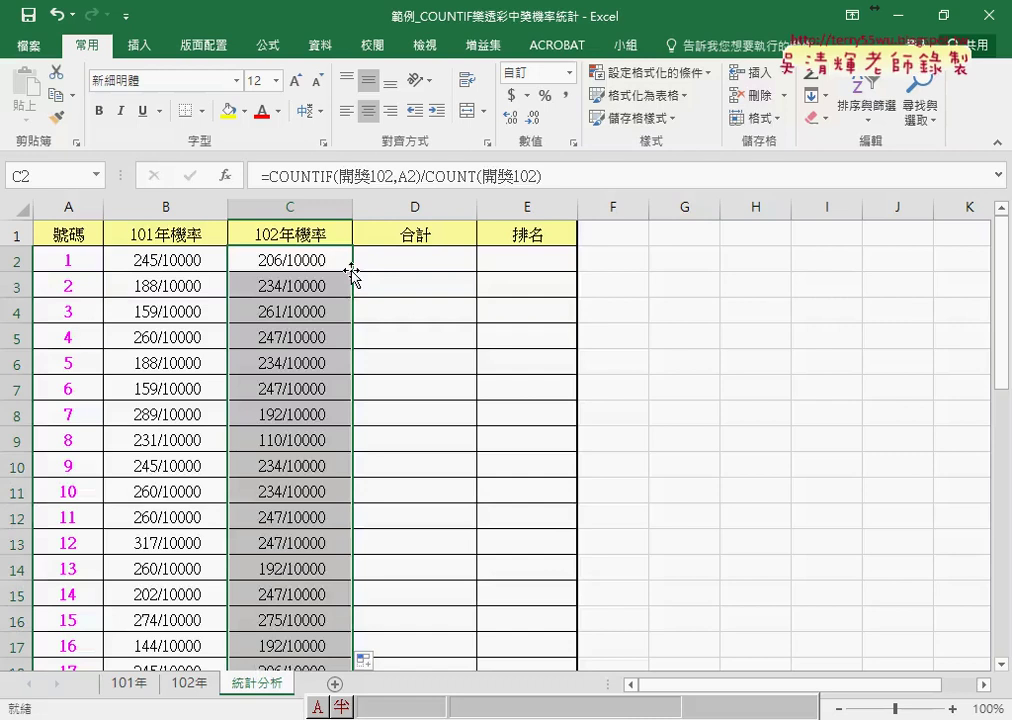
Enter =B2+C2 in D2 and fill it down the 合計 column, giving 451/10000 for number 1.
click(422, 258)
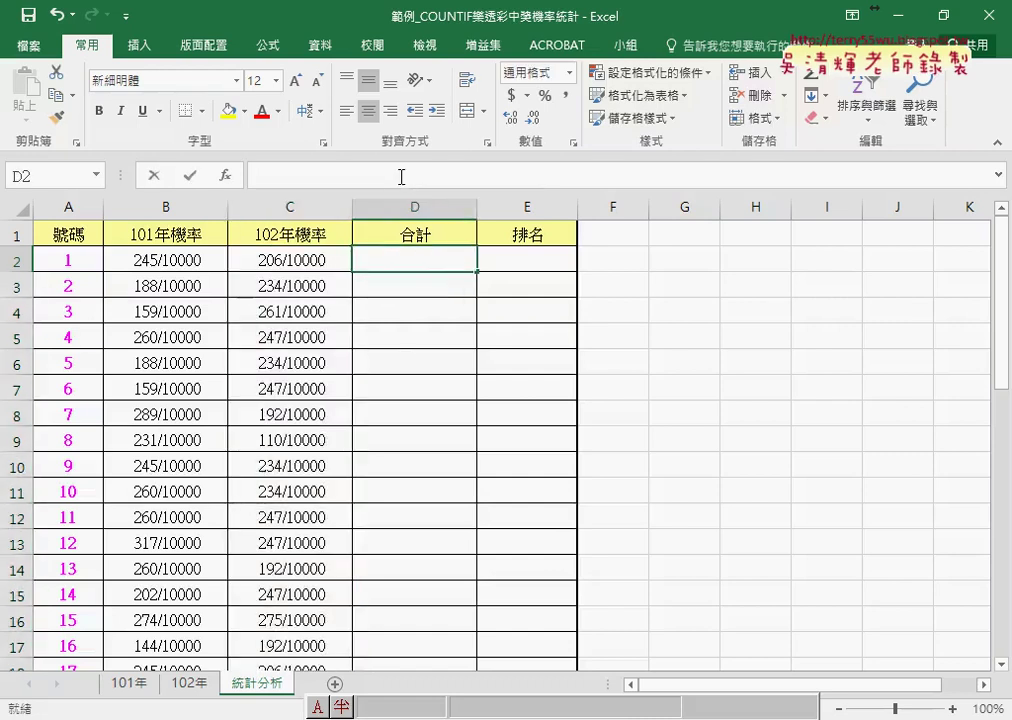
text(=)
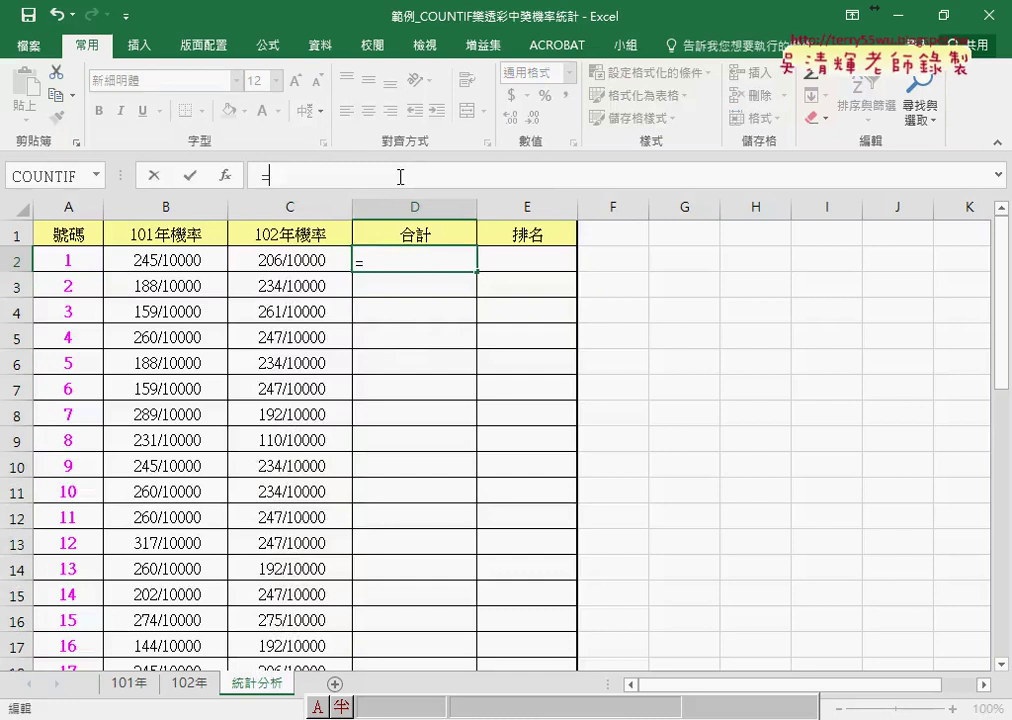
click(195, 261)
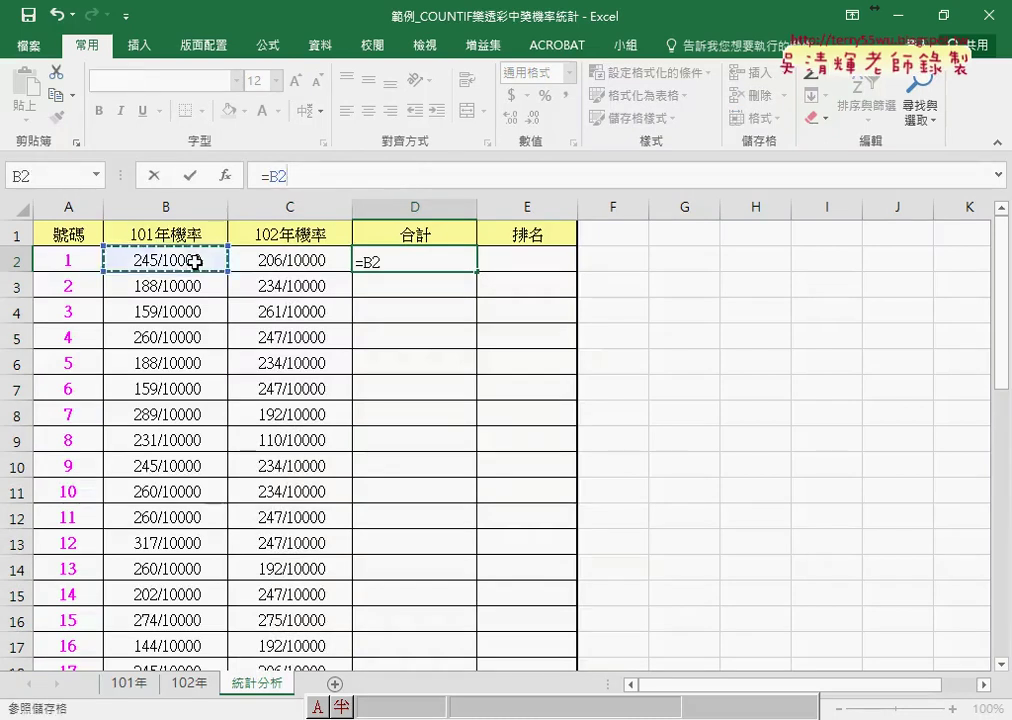
text(+)
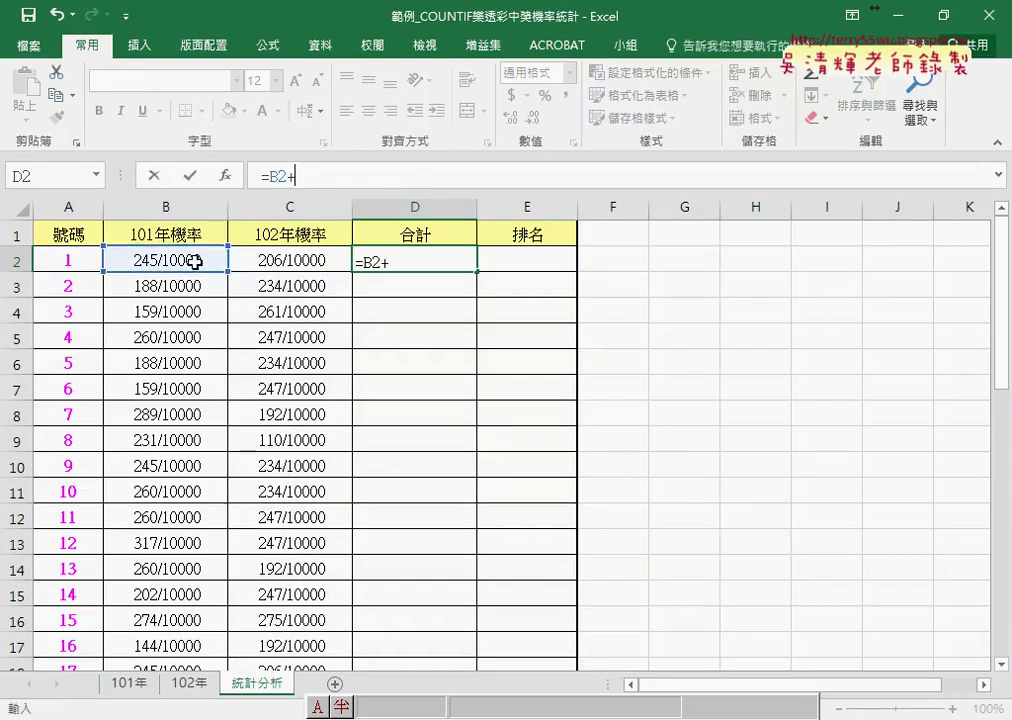
click(312, 260)
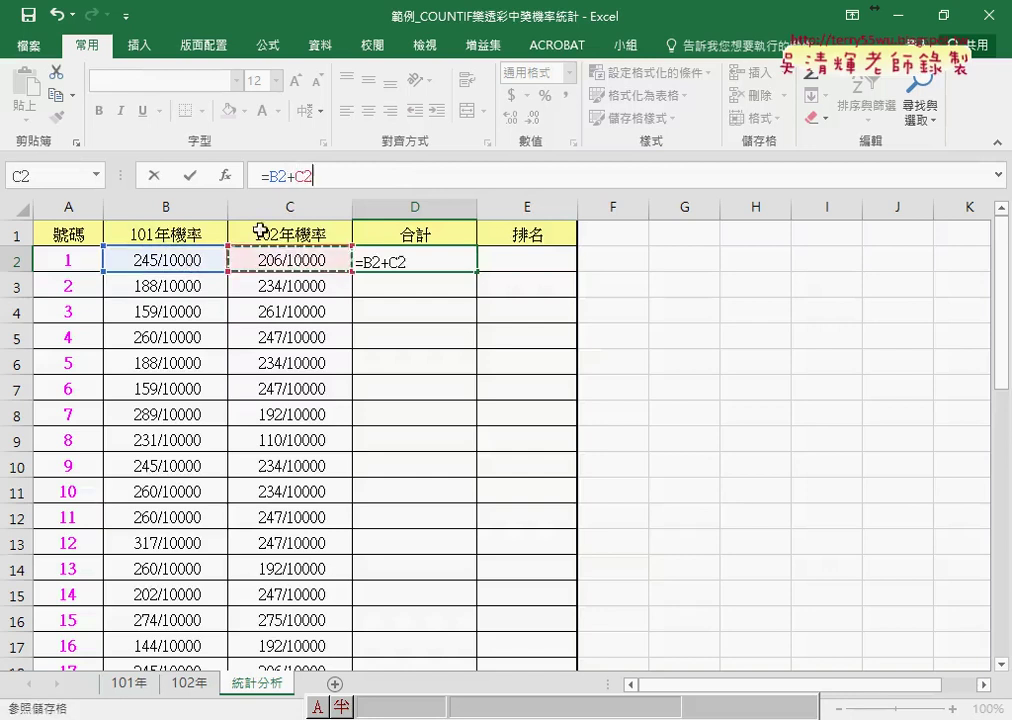
click(189, 177)
double_click(477, 271)
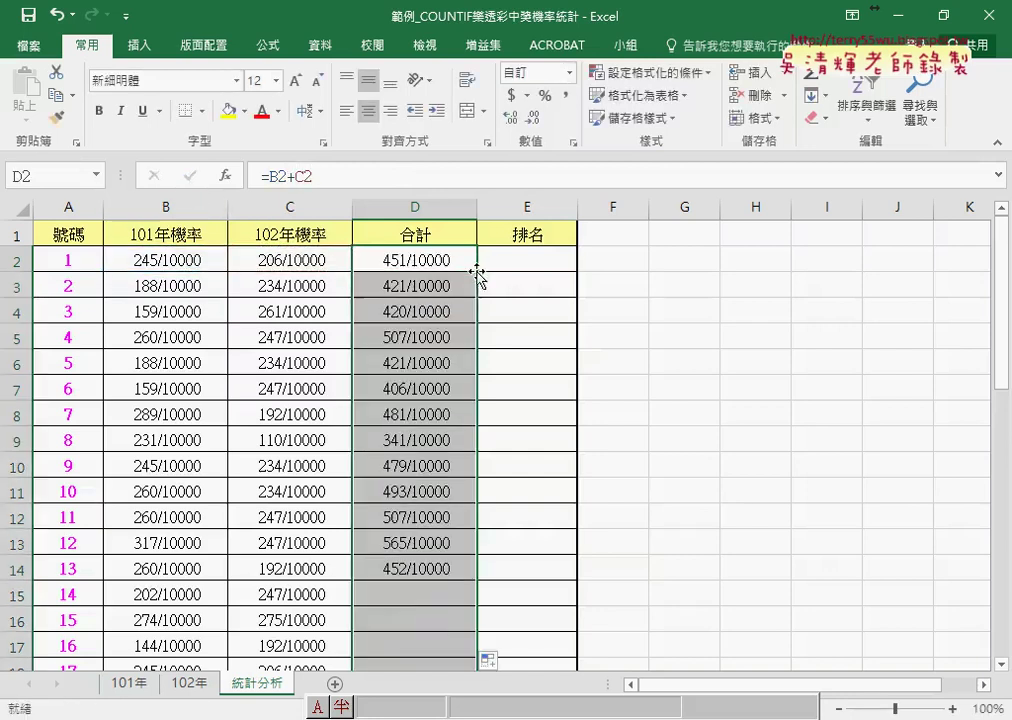
In E2, insert the RANK.EQ function from the 統計 category.
click(529, 264)
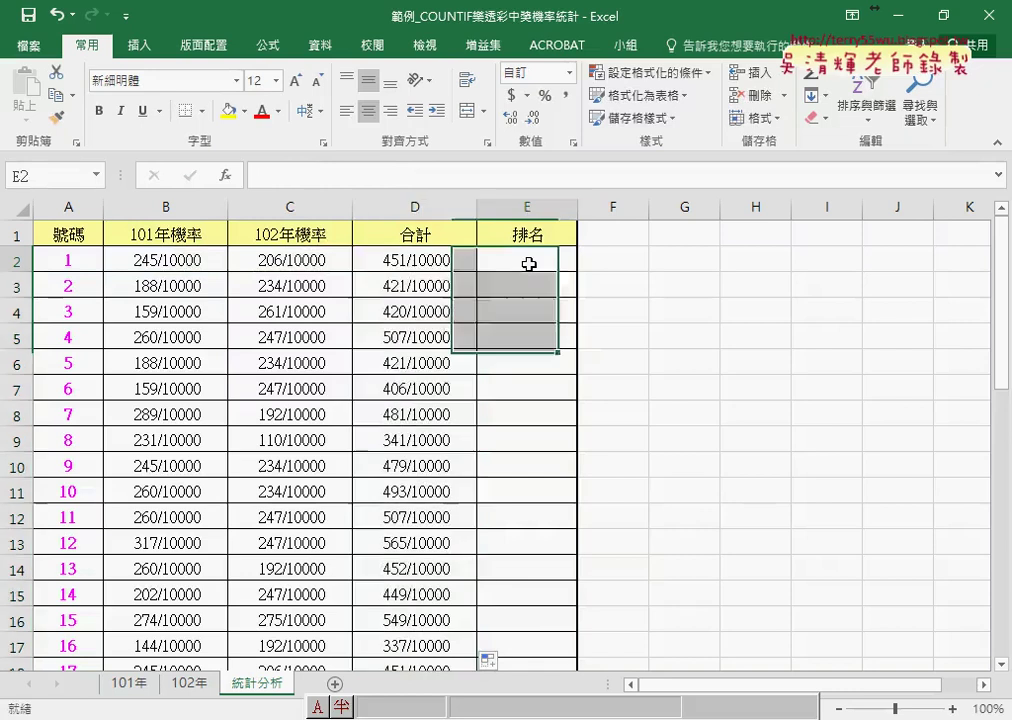
click(226, 176)
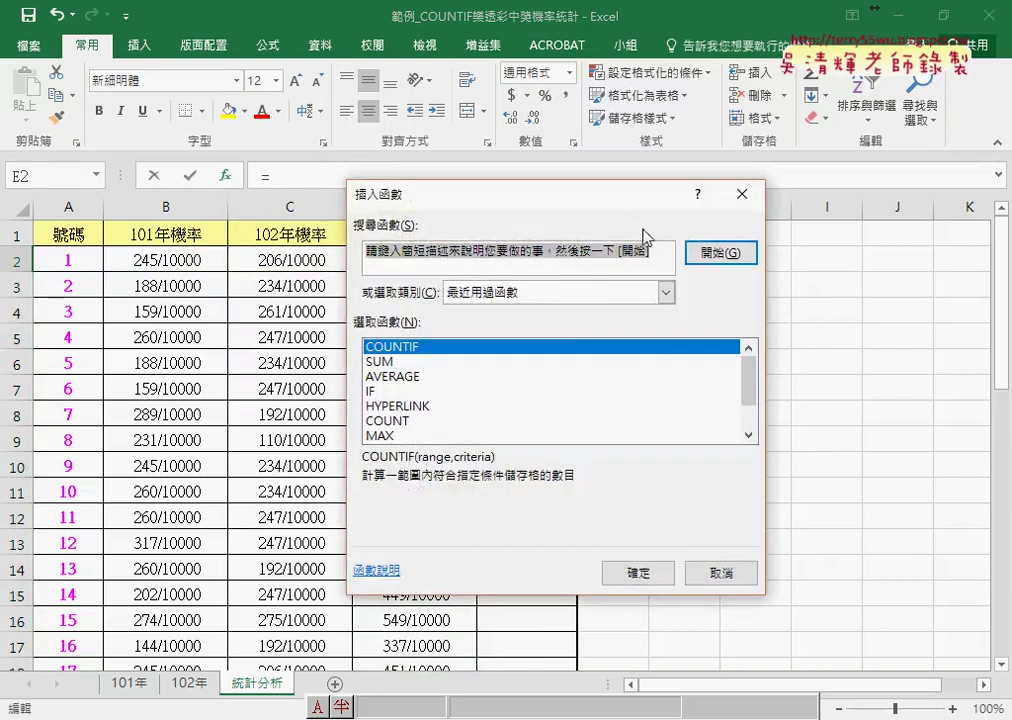
drag(658, 200, 805, 116)
click(714, 199)
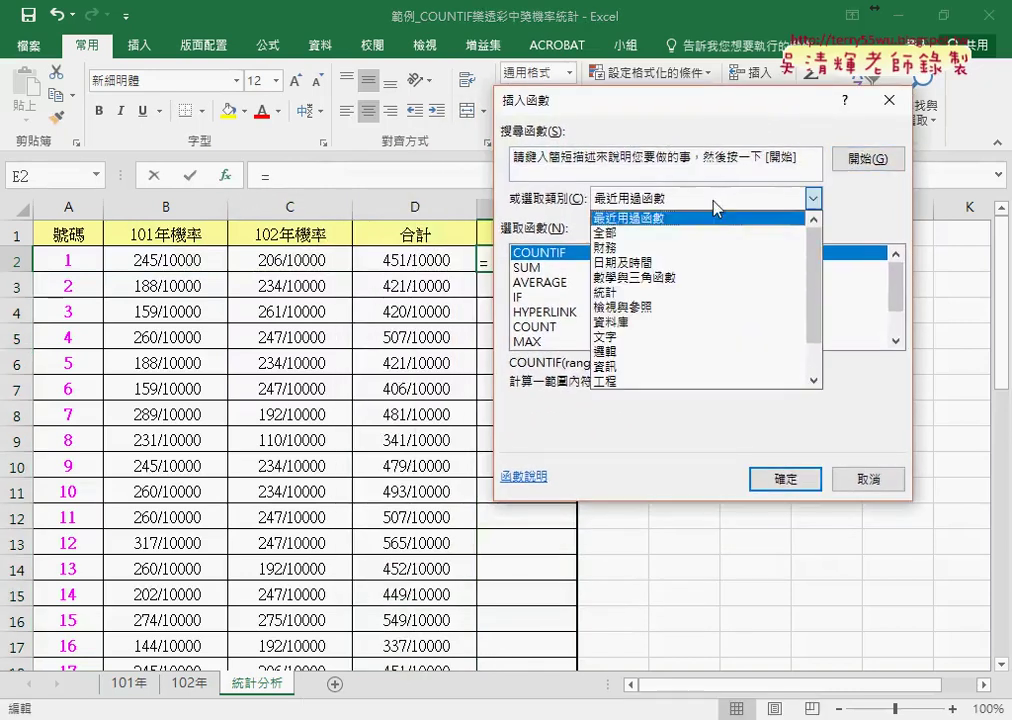
click(718, 293)
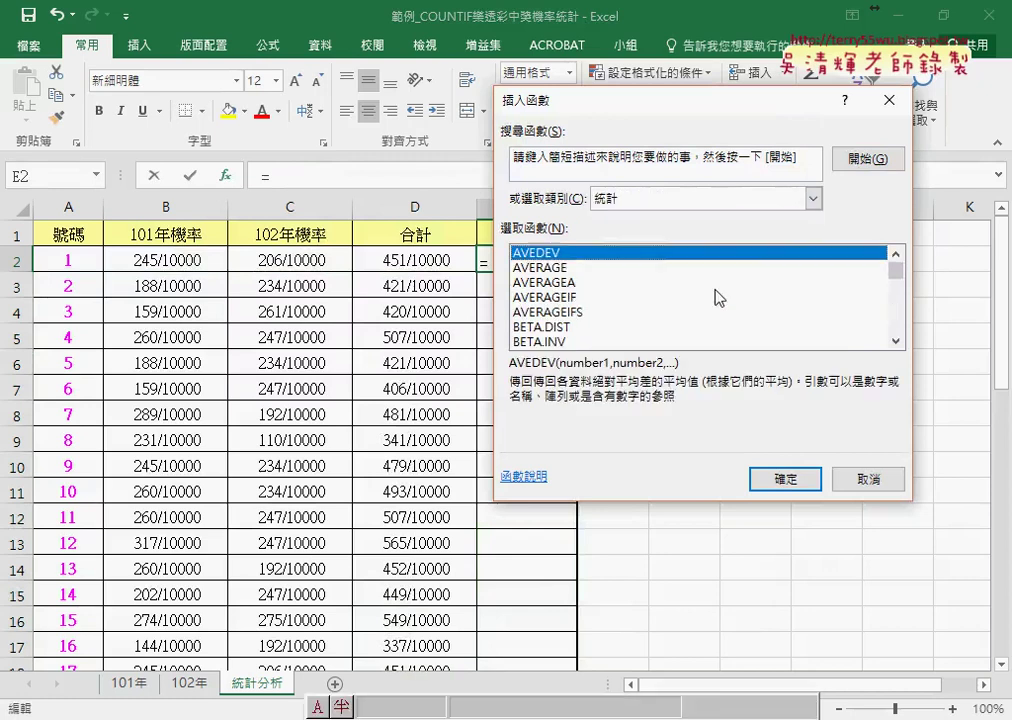
drag(895, 270, 898, 312)
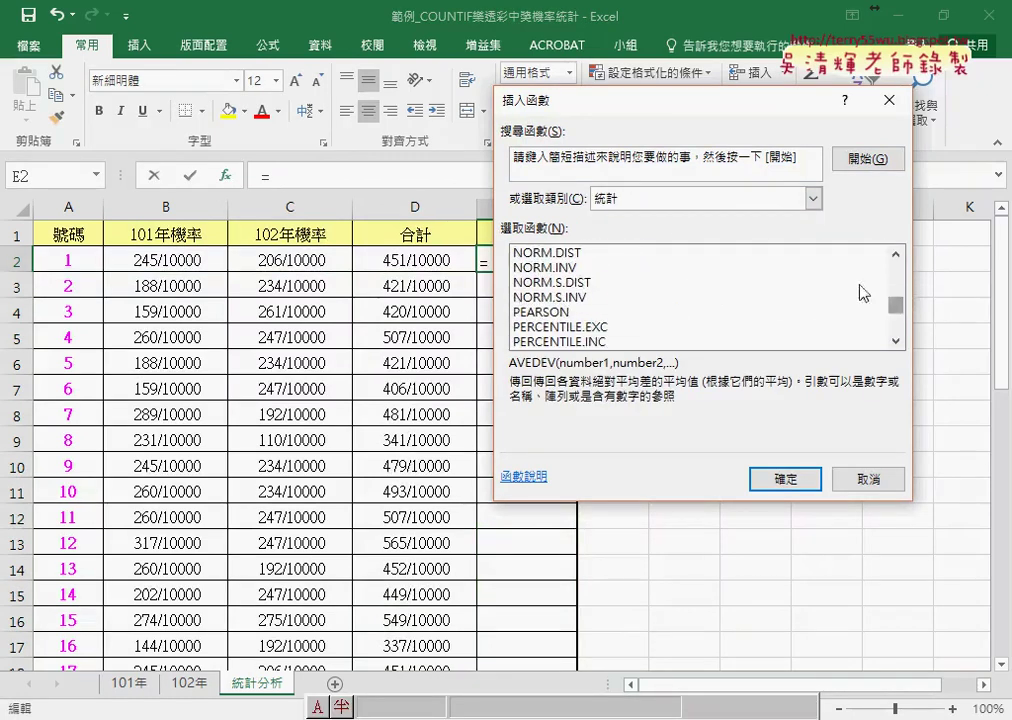
click(897, 328)
click(897, 328)
click(567, 328)
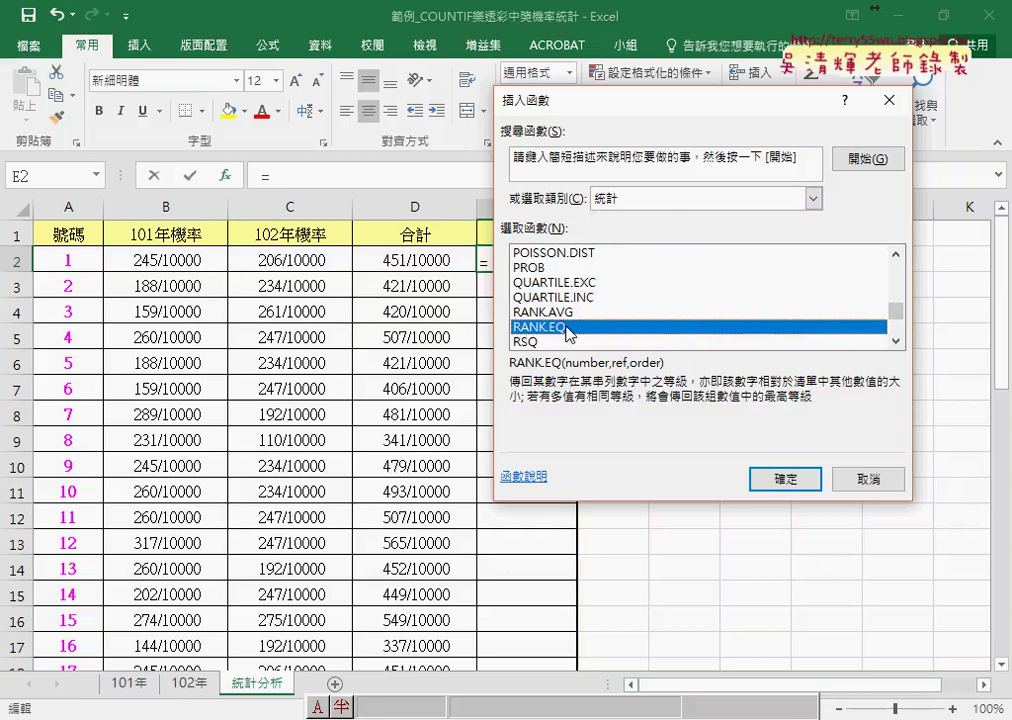
click(794, 486)
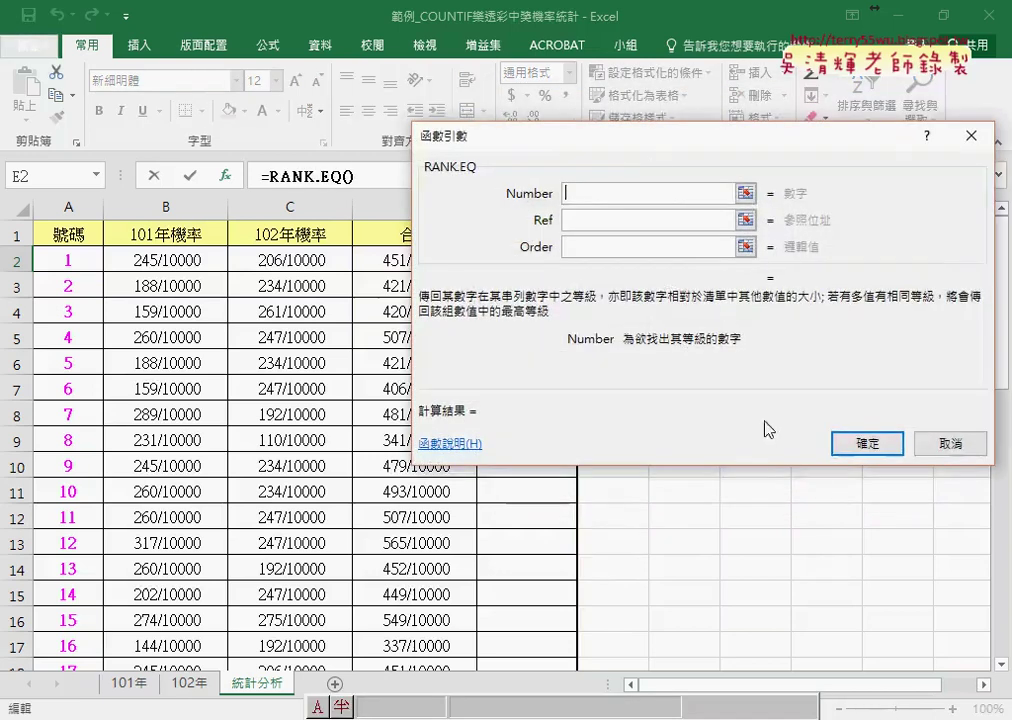
Set RANK.EQ's Number to D2 and Ref to the row-locked range D$2:D$43.
drag(648, 142, 744, 128)
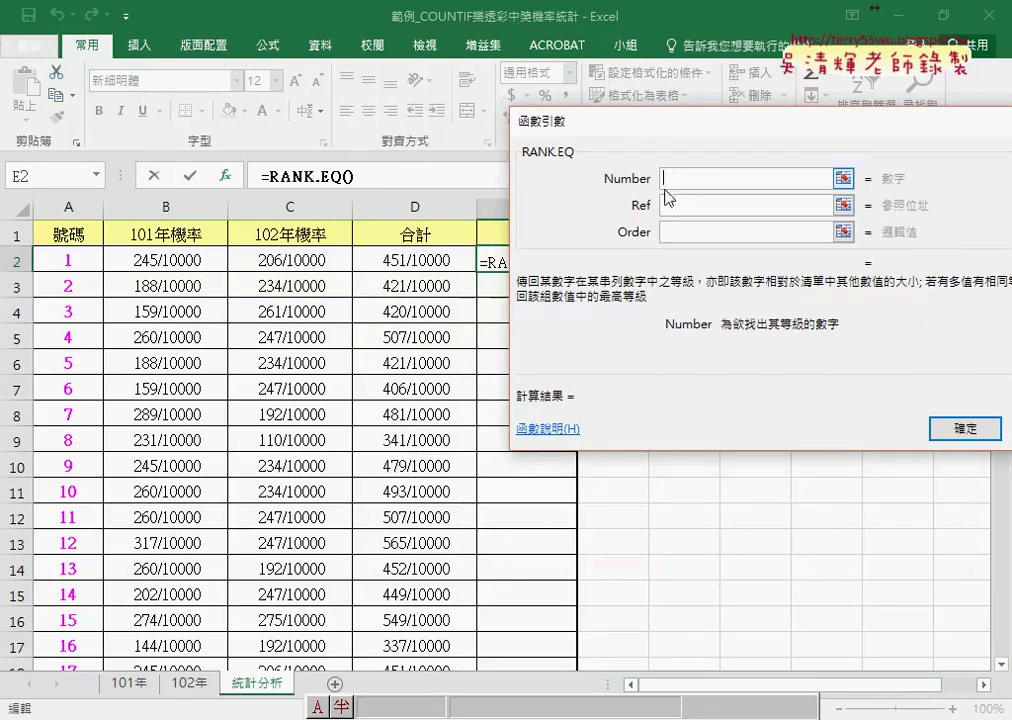
click(431, 261)
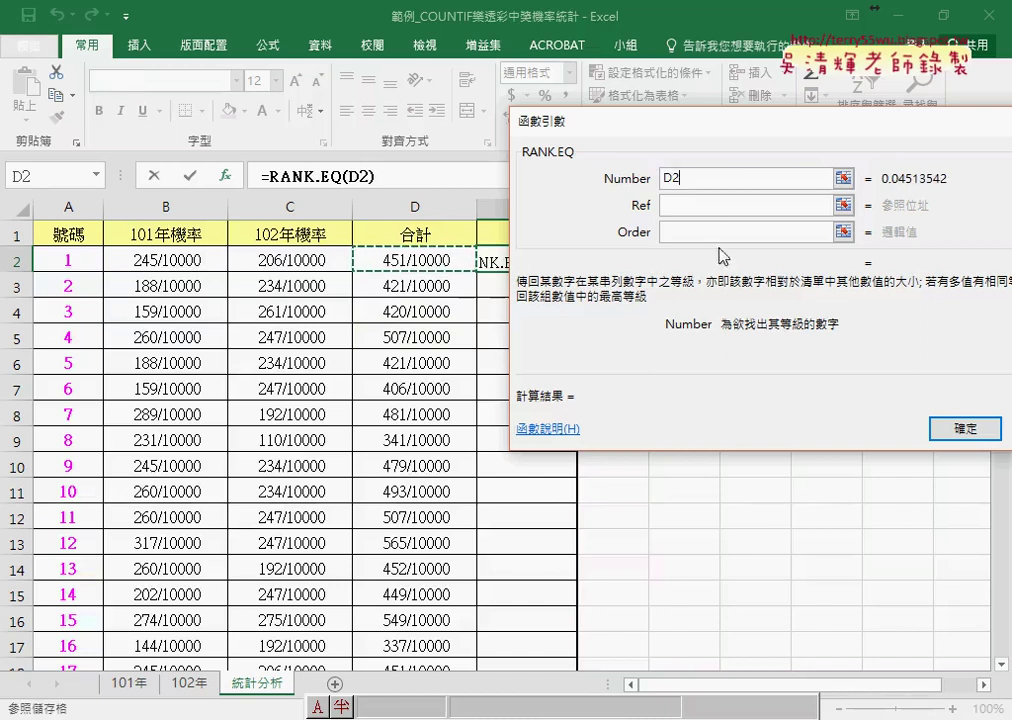
click(690, 206)
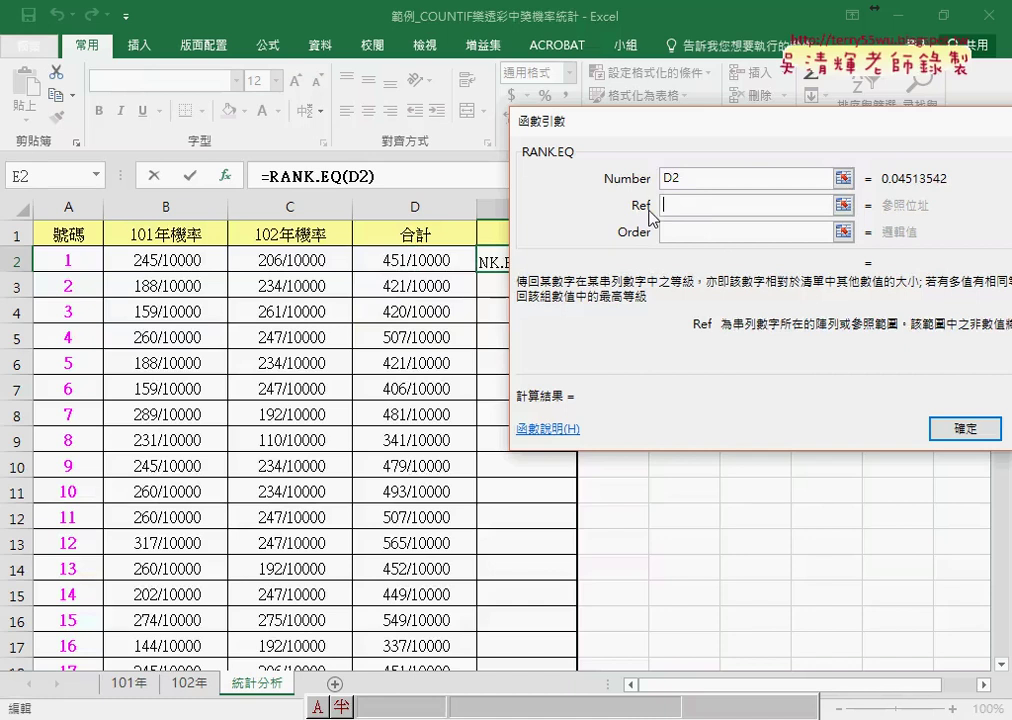
click(407, 260)
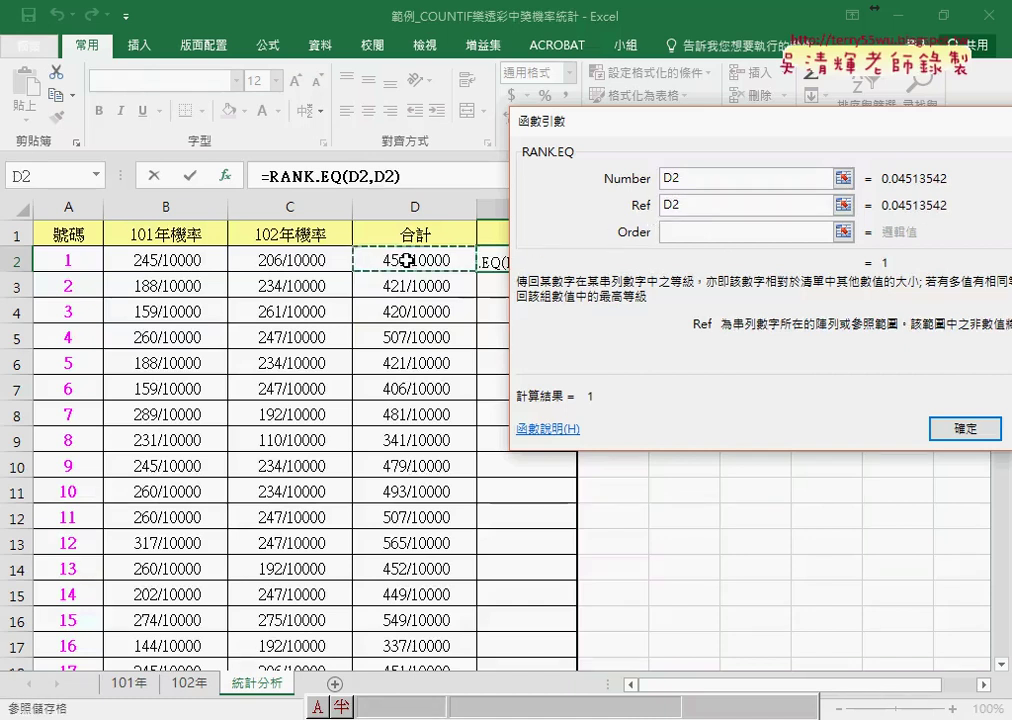
key(ctrl+shift+Down)
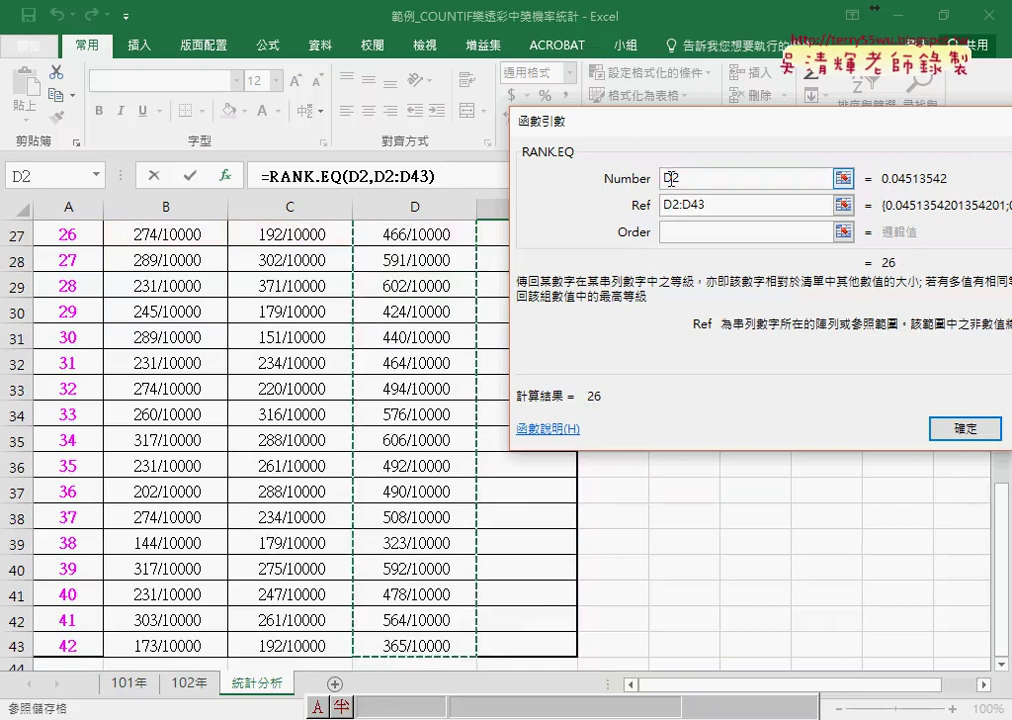
click(695, 206)
click(676, 233)
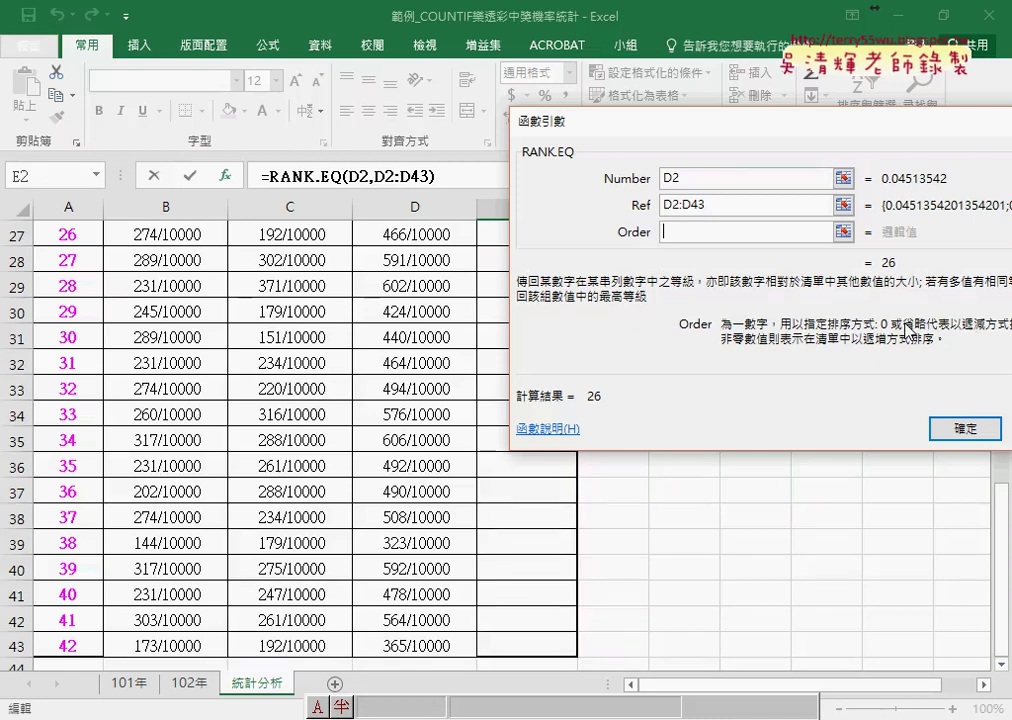
click(712, 206)
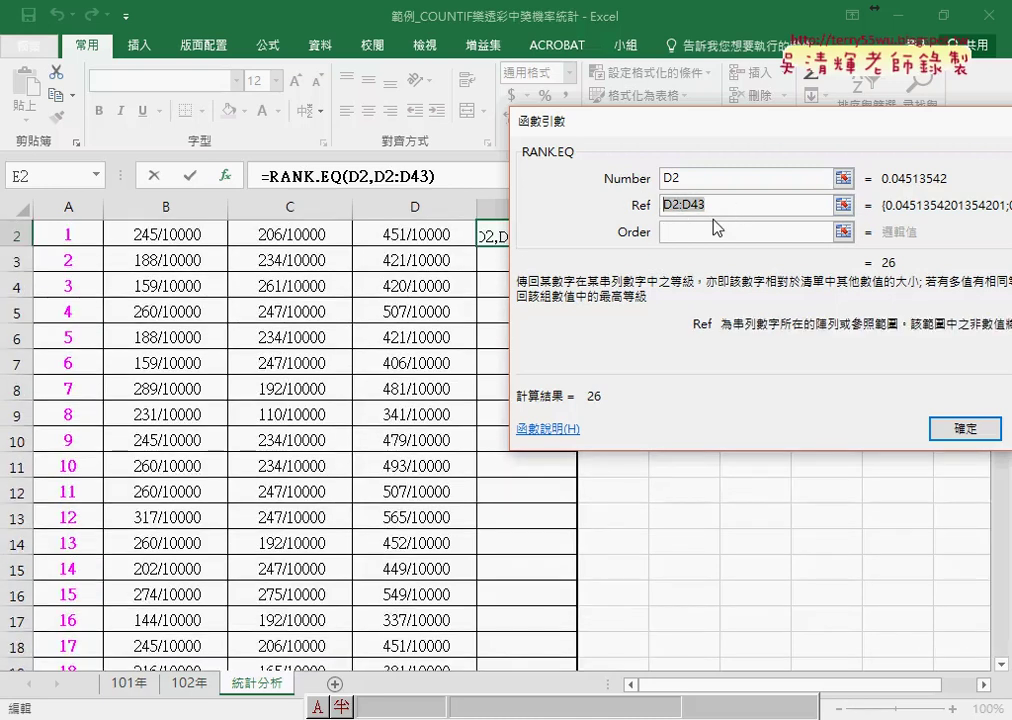
key(F4)
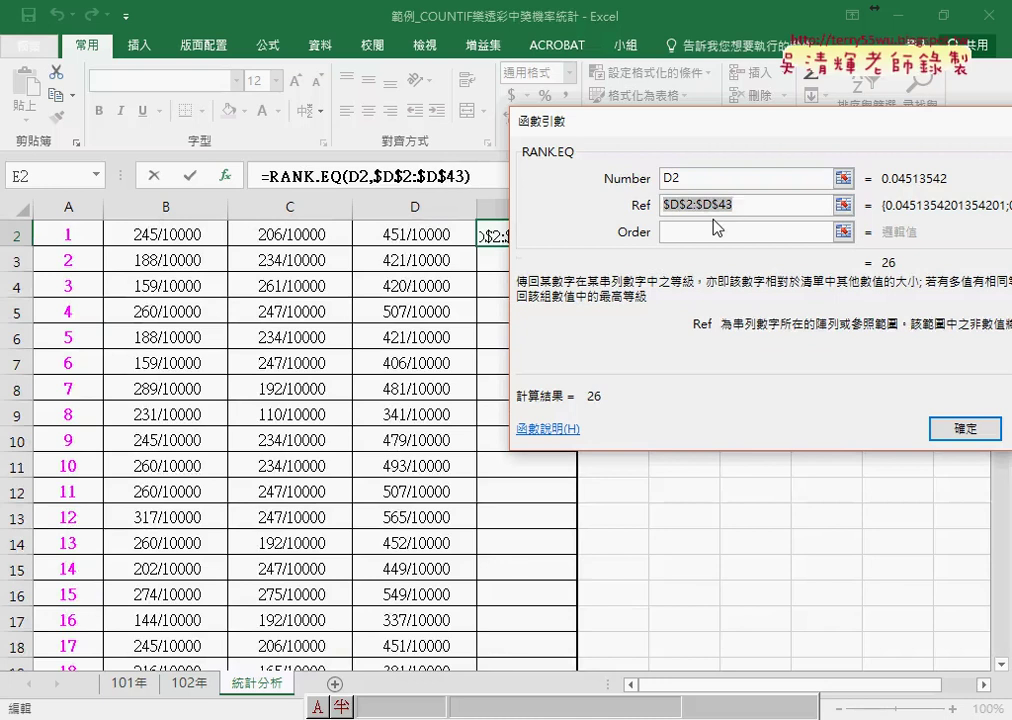
key(F4)
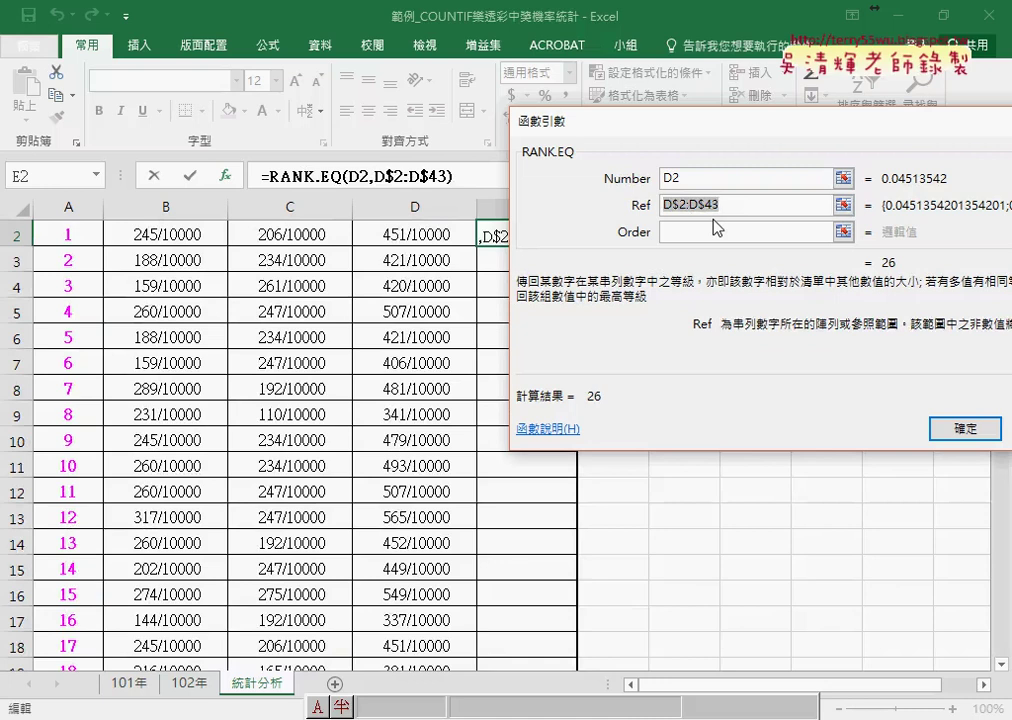
Confirm the RANK.EQ formula in E2 and fill it down the 排名 column.
click(965, 428)
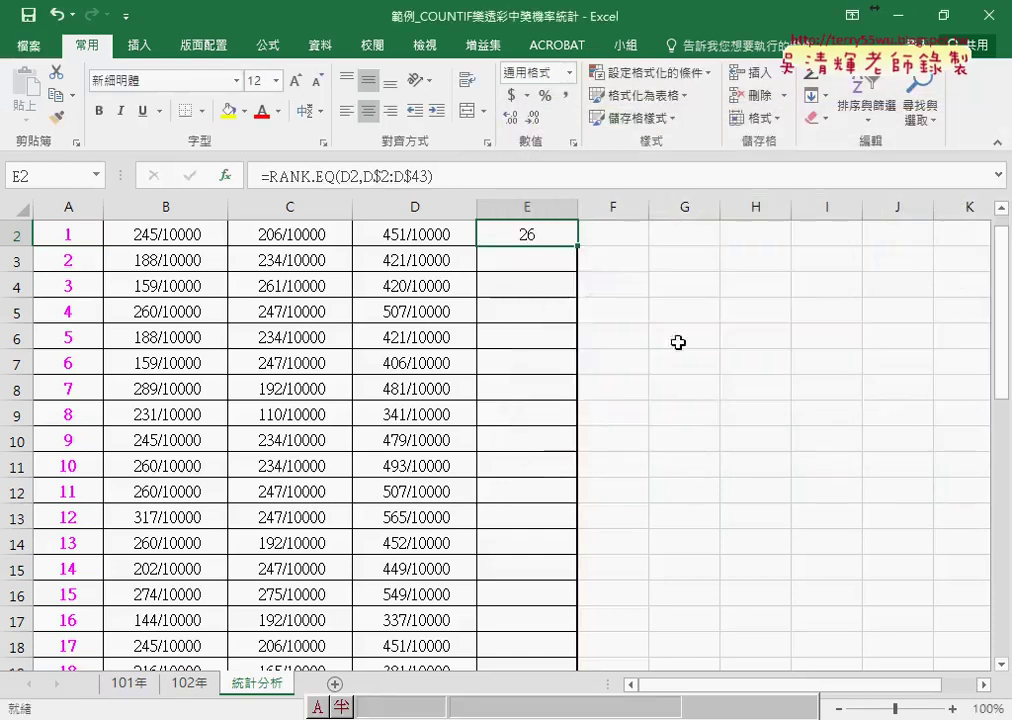
double_click(577, 244)
scroll(577, 244, up, 1)
click(542, 258)
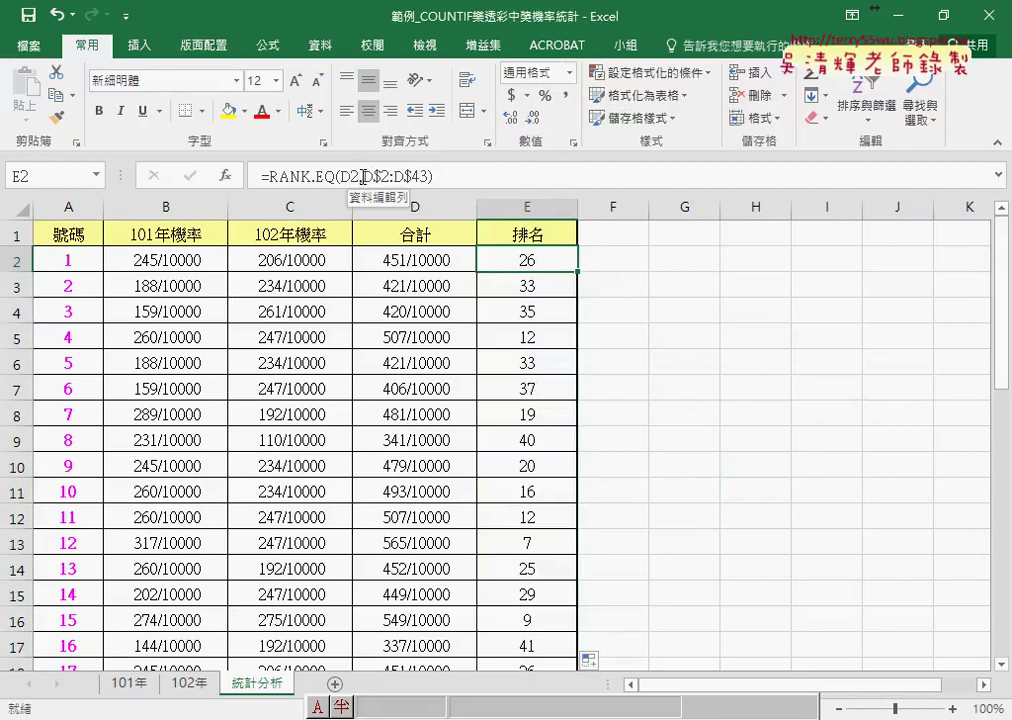
click(267, 45)
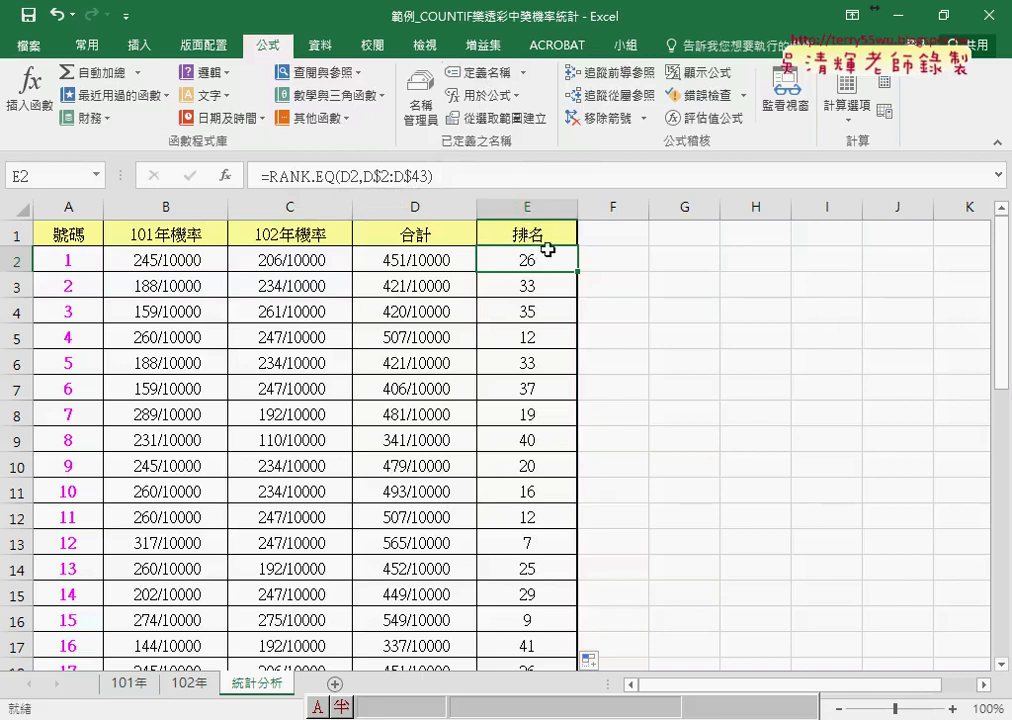
Select the 排名 column E1:E43 and start Create Names from Selection using the top row.
click(533, 235)
click(527, 260)
click(526, 237)
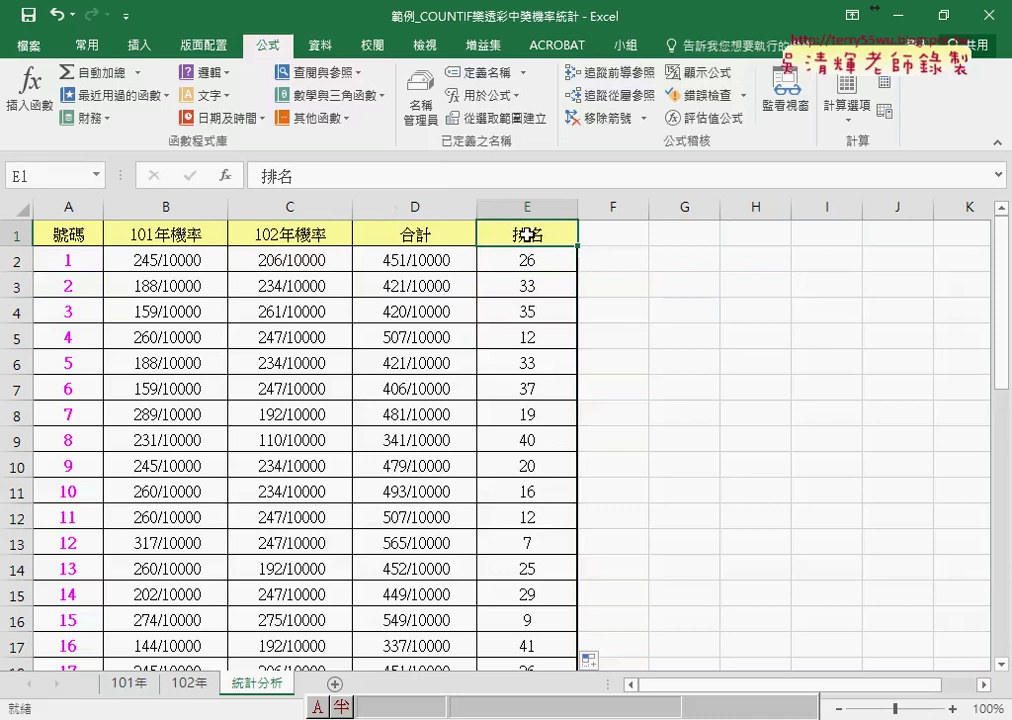
key(ctrl+shift+Down)
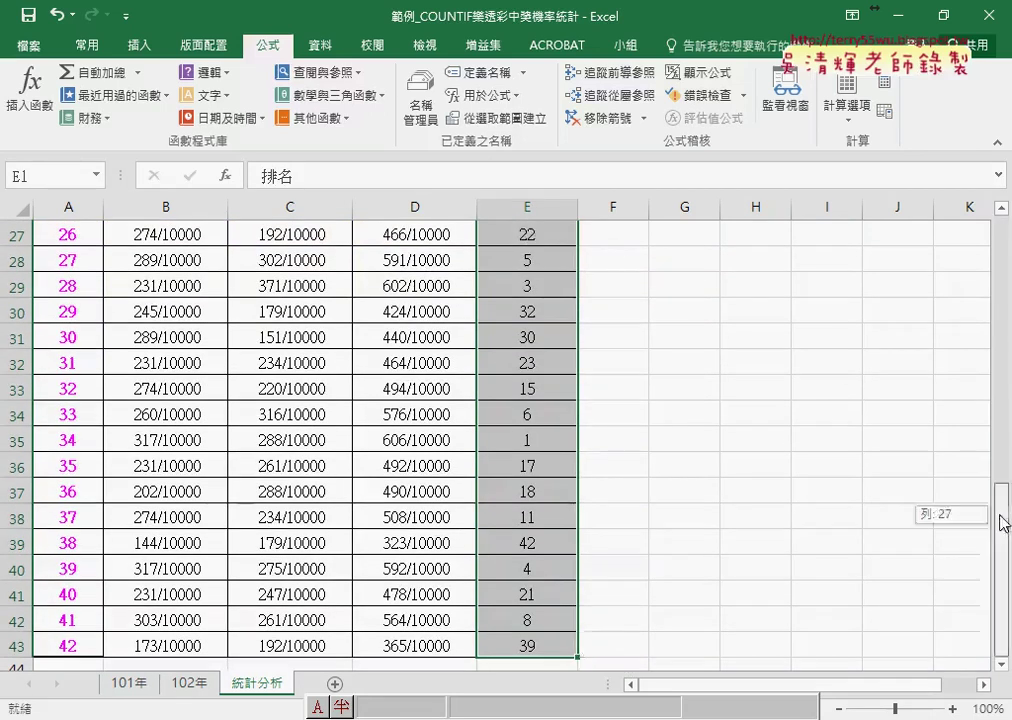
drag(1001, 513, 1001, 230)
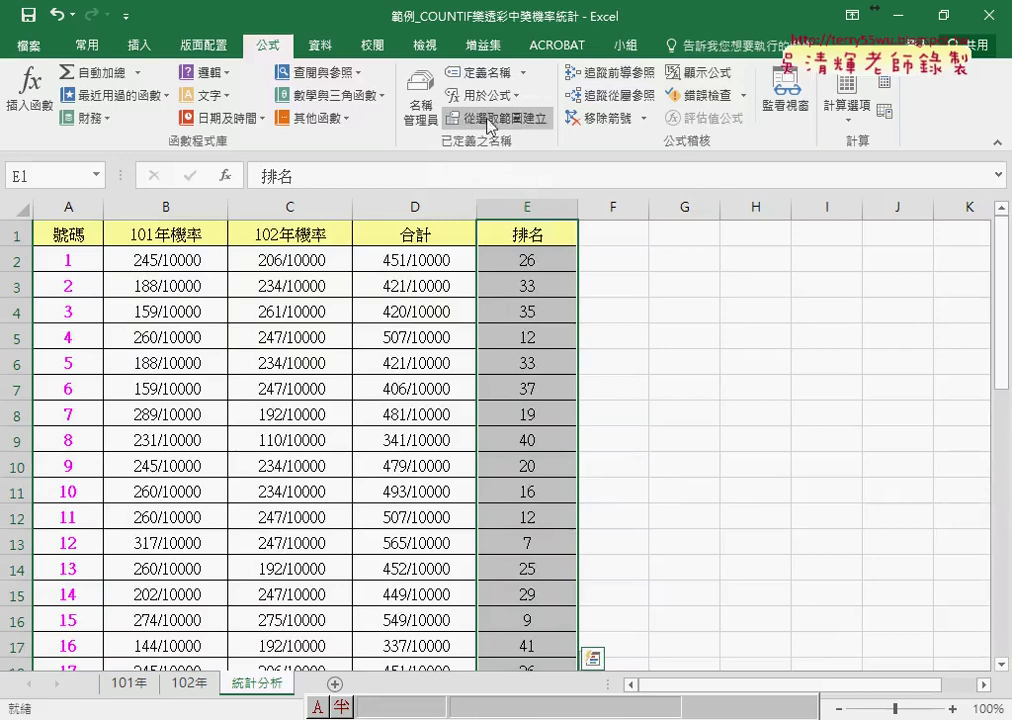
click(455, 120)
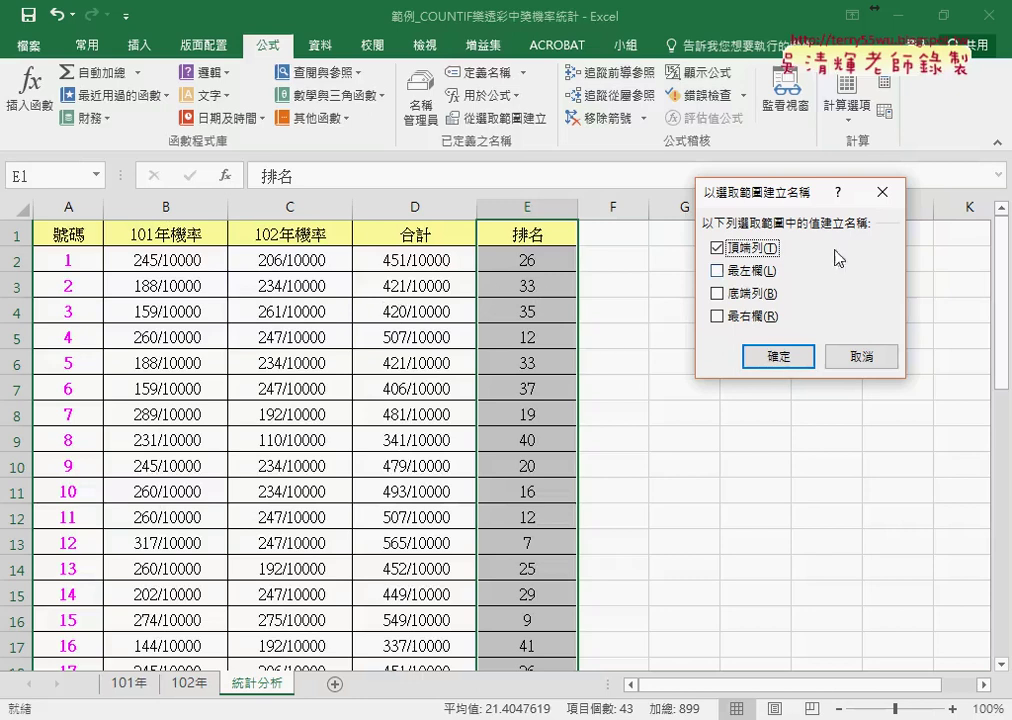
Cancel naming 排名, and instead name D1:D43 as 合計 from its header row.
click(840, 356)
click(427, 232)
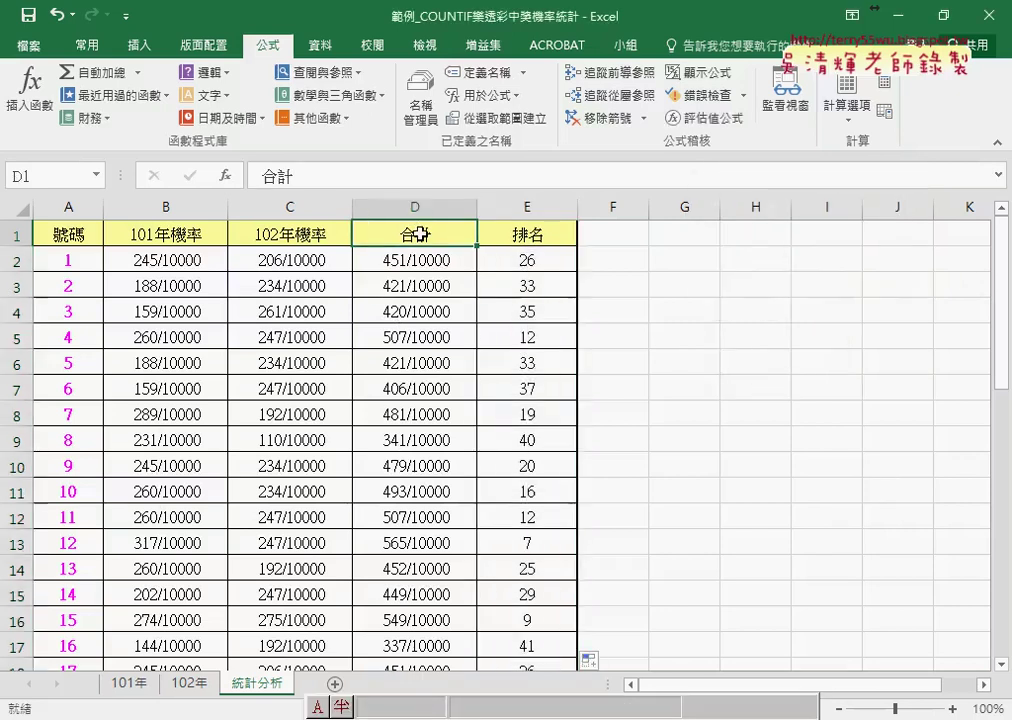
key(ctrl+shift+Down)
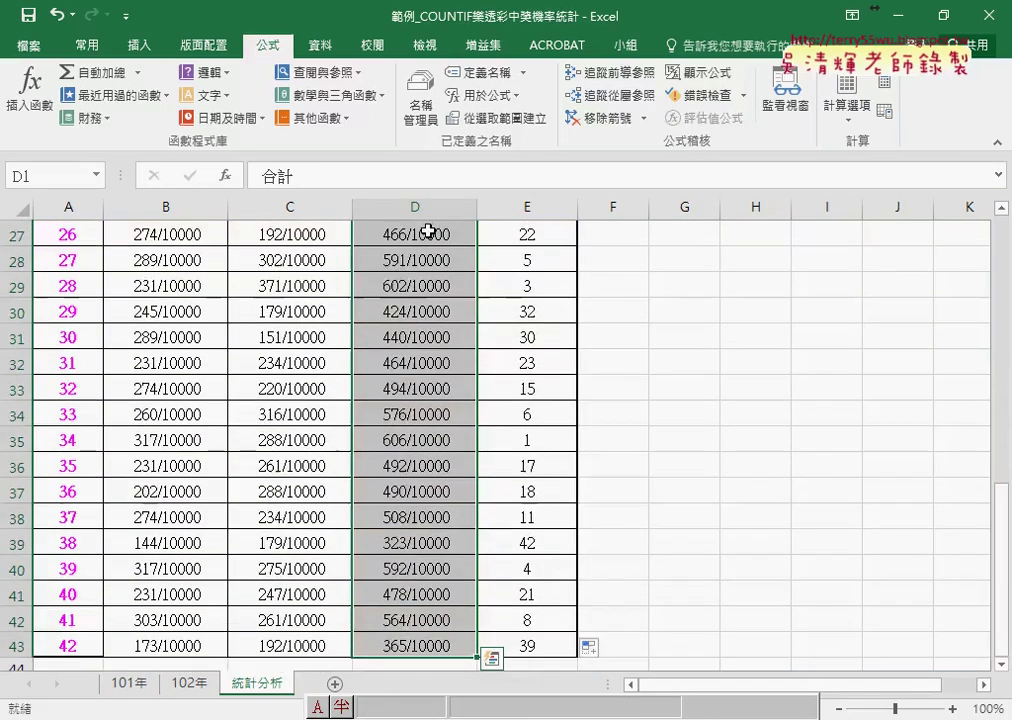
scroll(583, 272, up, 7)
scroll(583, 272, up, 2)
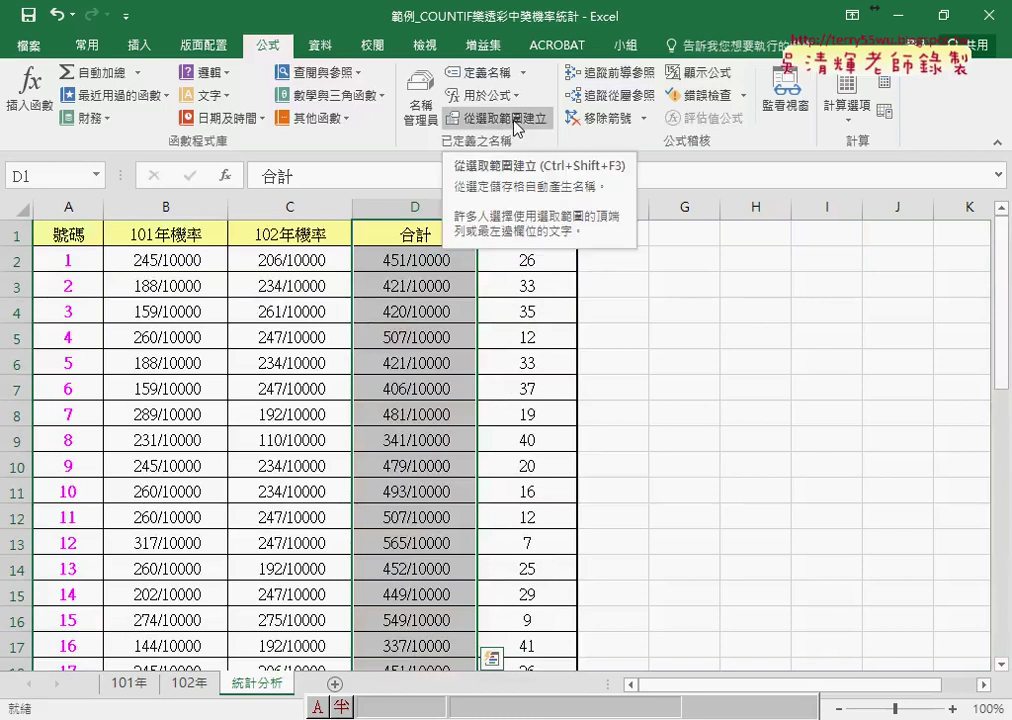
click(516, 122)
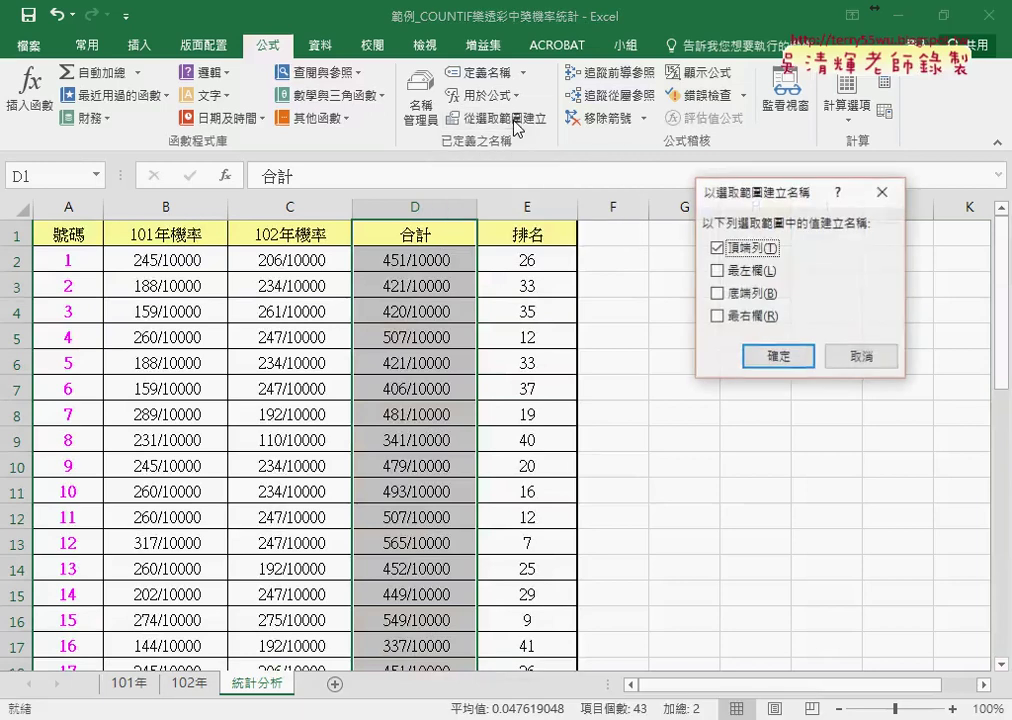
click(792, 362)
Verify in Name Manager that 合計 refers to =統計分析!$D$2:$D$43, then select E2.
click(421, 105)
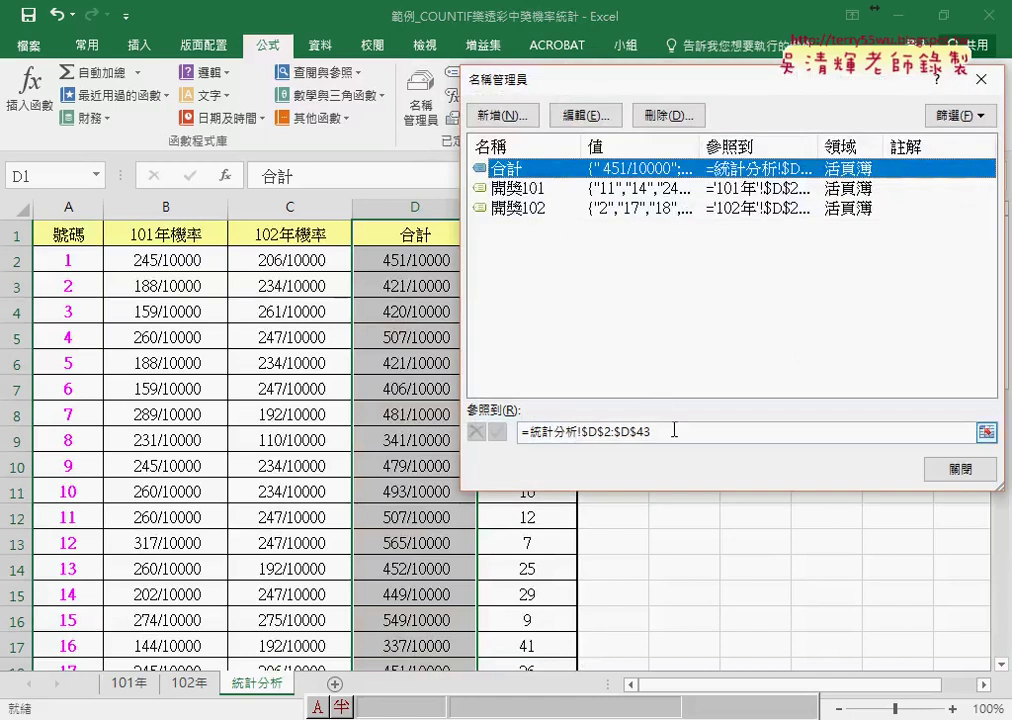
click(673, 428)
click(959, 468)
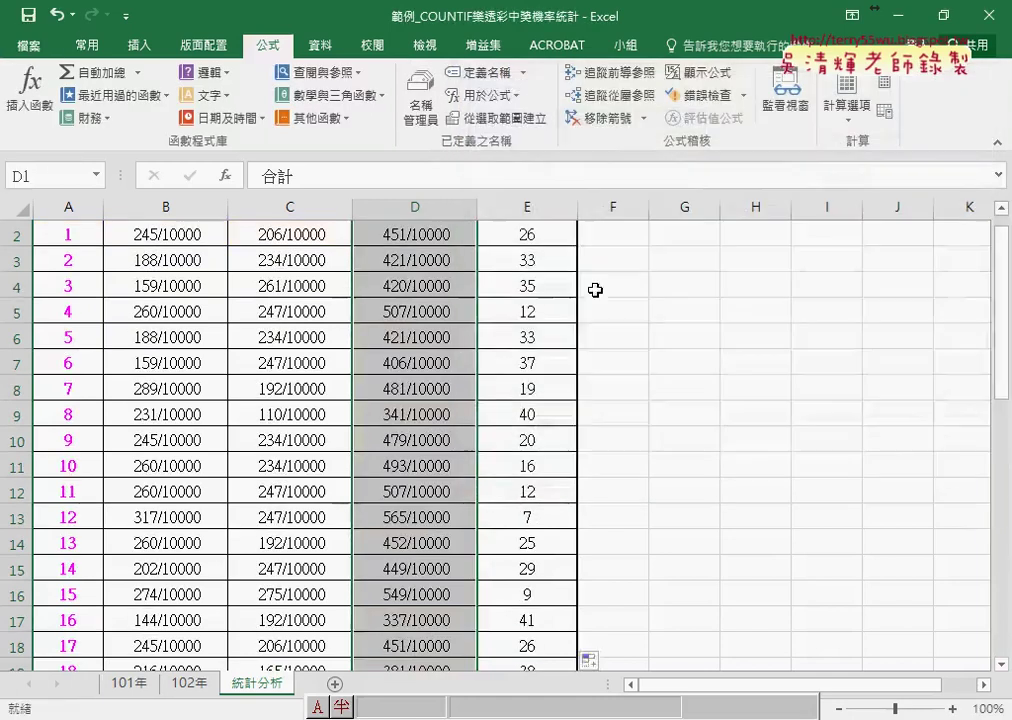
click(524, 260)
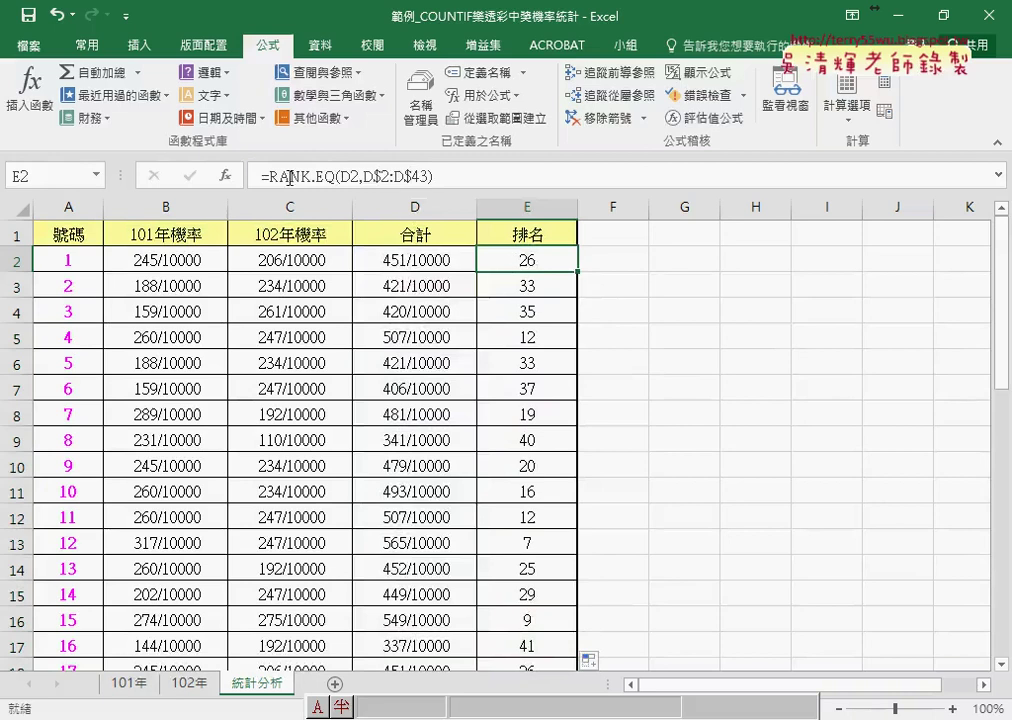
Replace both the Number and Ref arguments of E2's RANK.EQ with the 合計 name via F3.
click(287, 178)
click(226, 175)
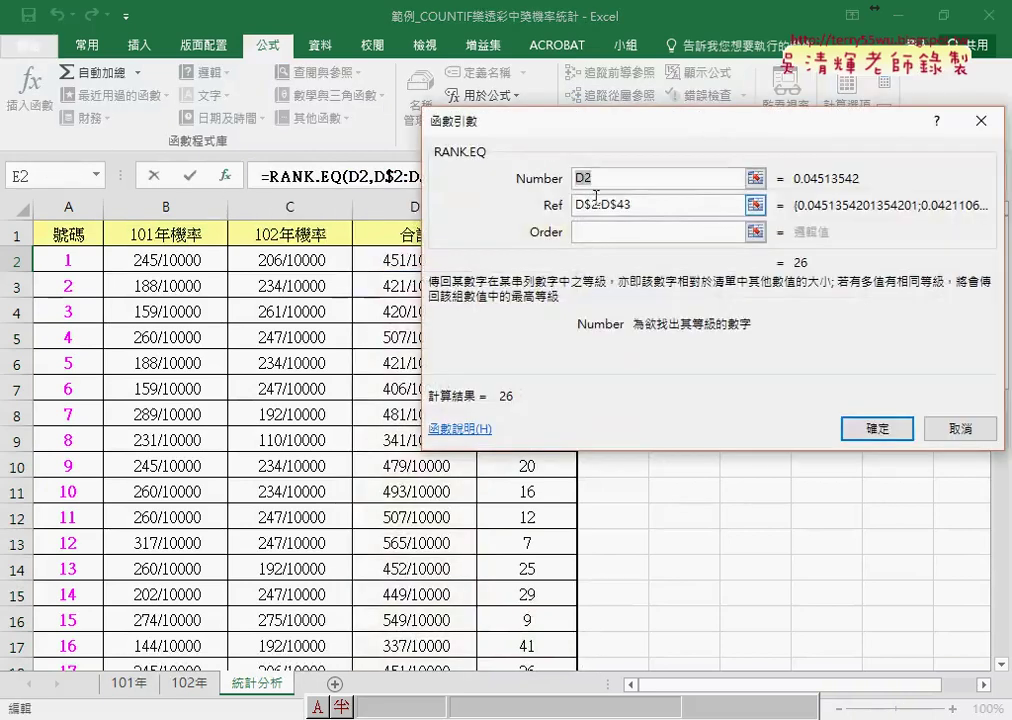
drag(455, 120, 620, 135)
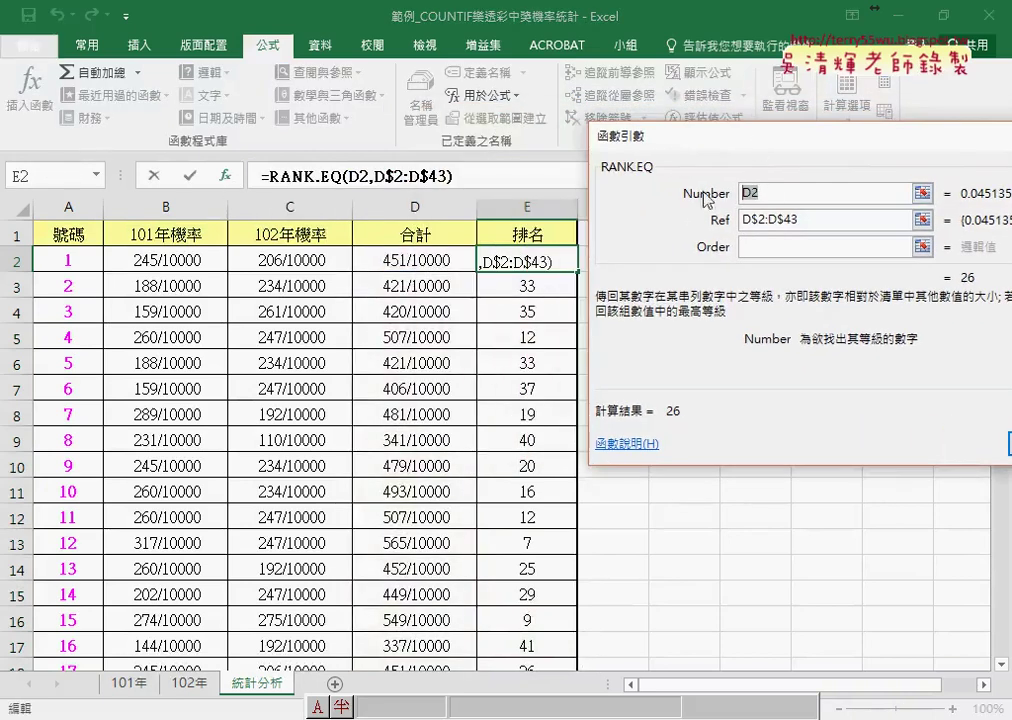
key(BackSpace)
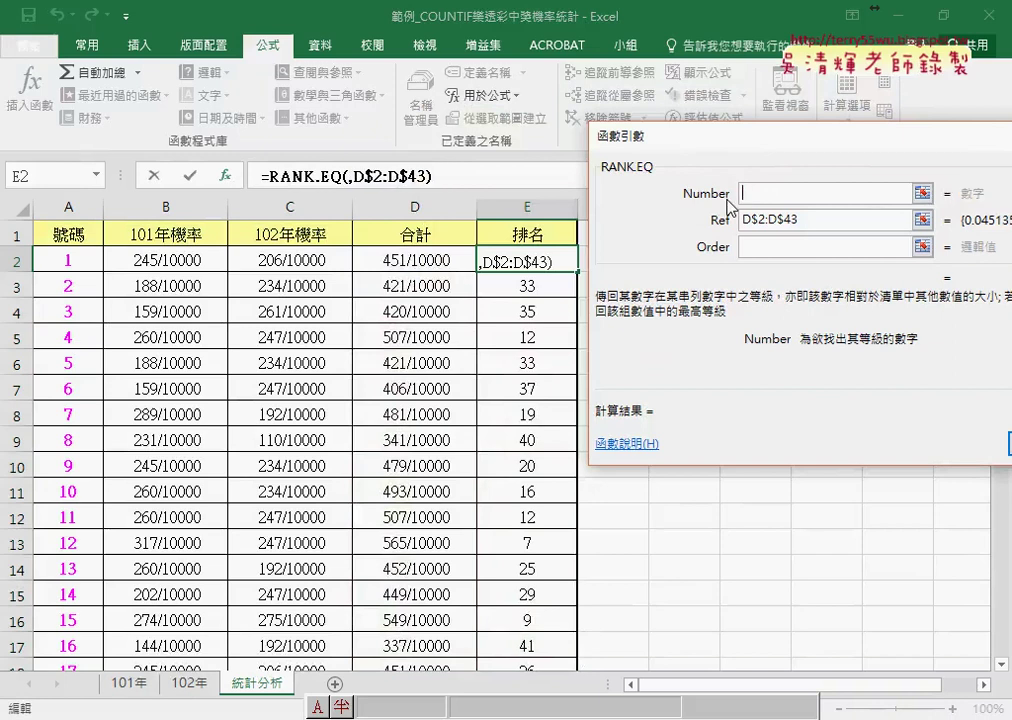
key(F3)
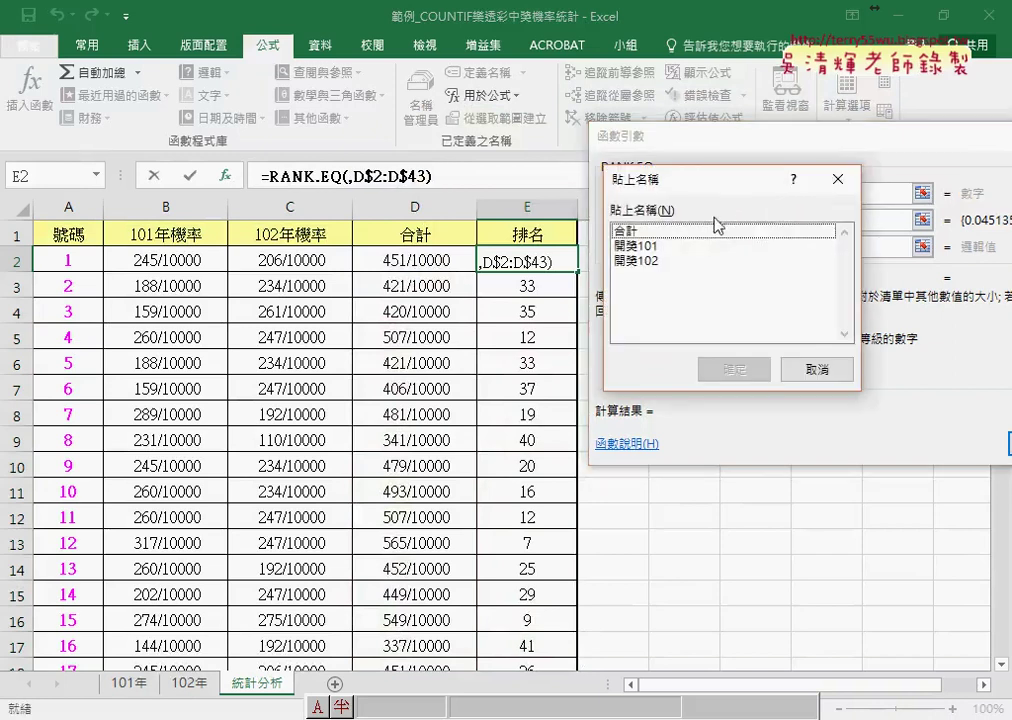
click(686, 231)
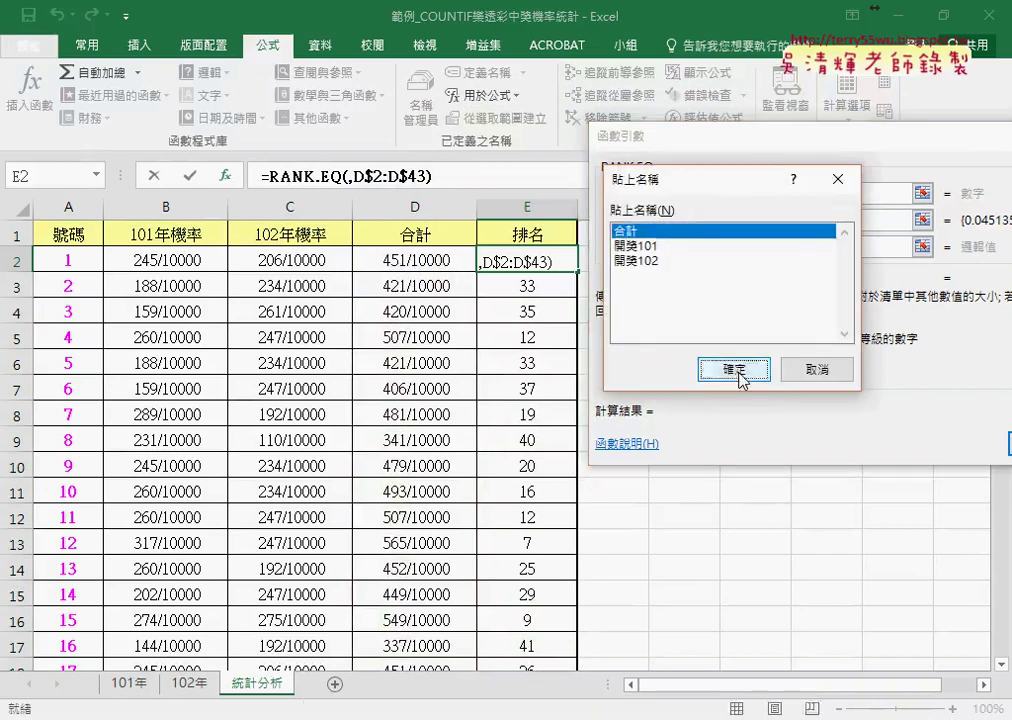
click(735, 372)
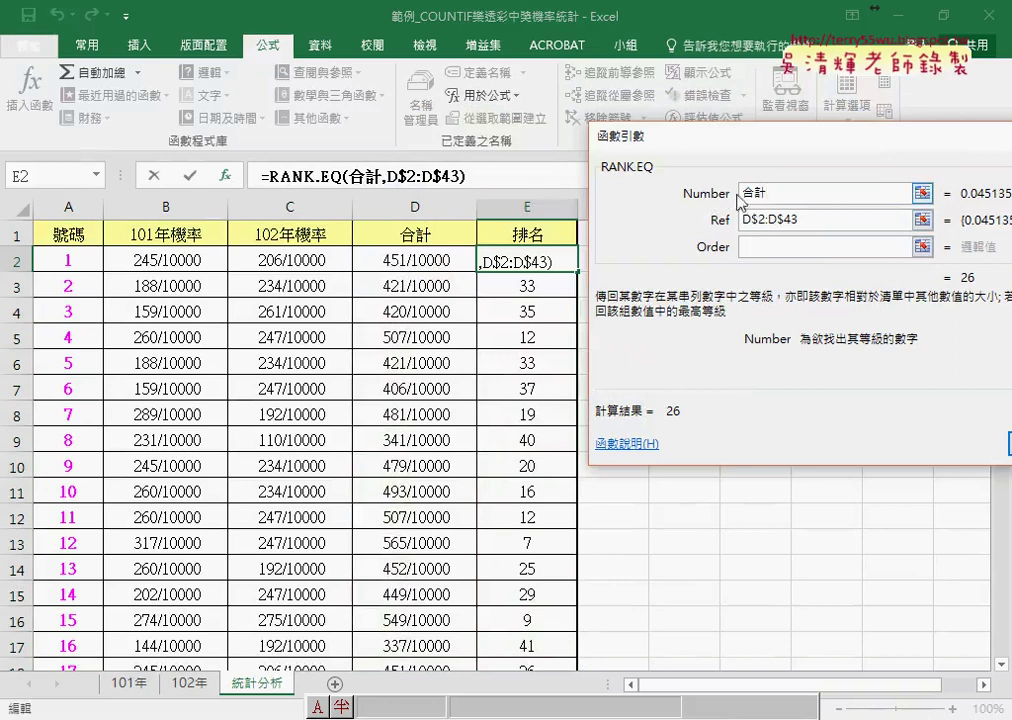
drag(598, 138, 568, 140)
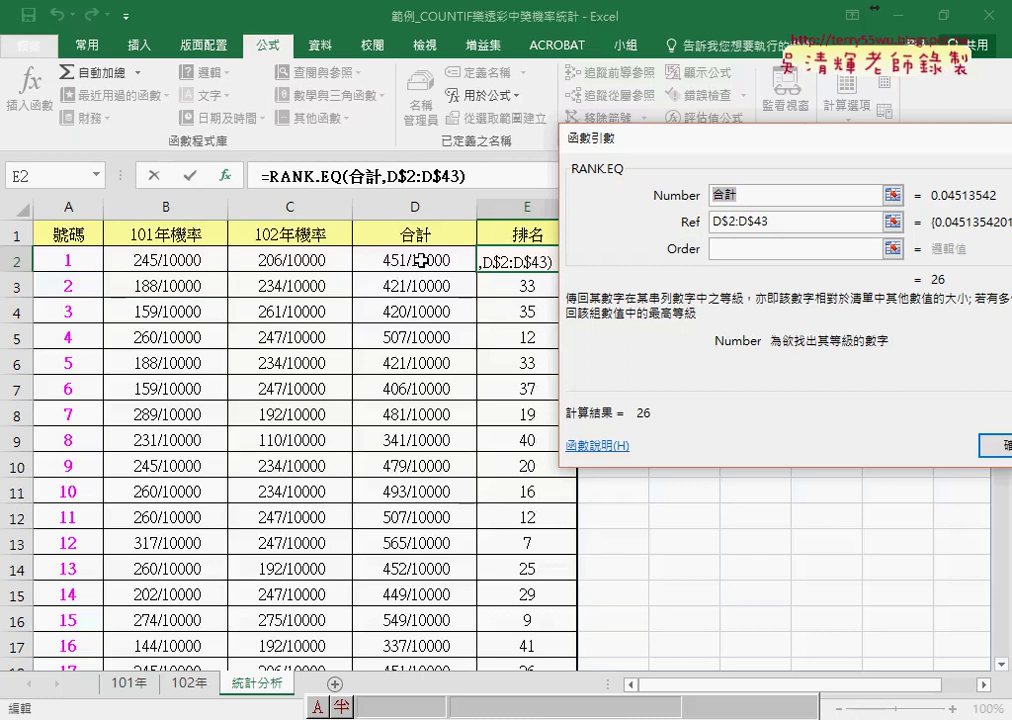
click(684, 224)
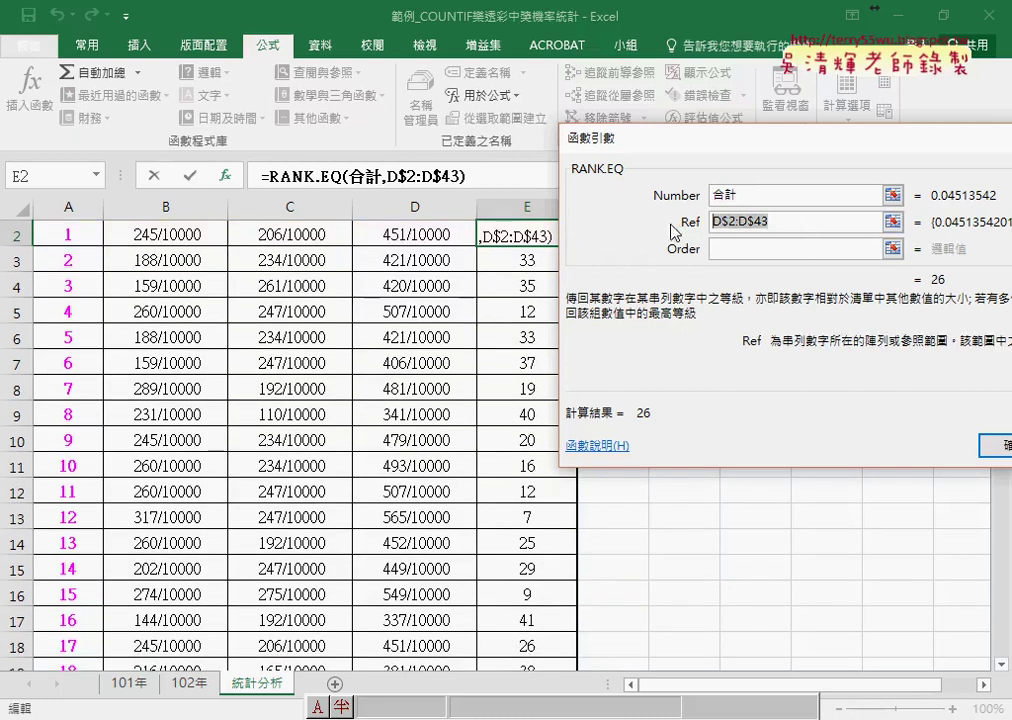
key(Delete)
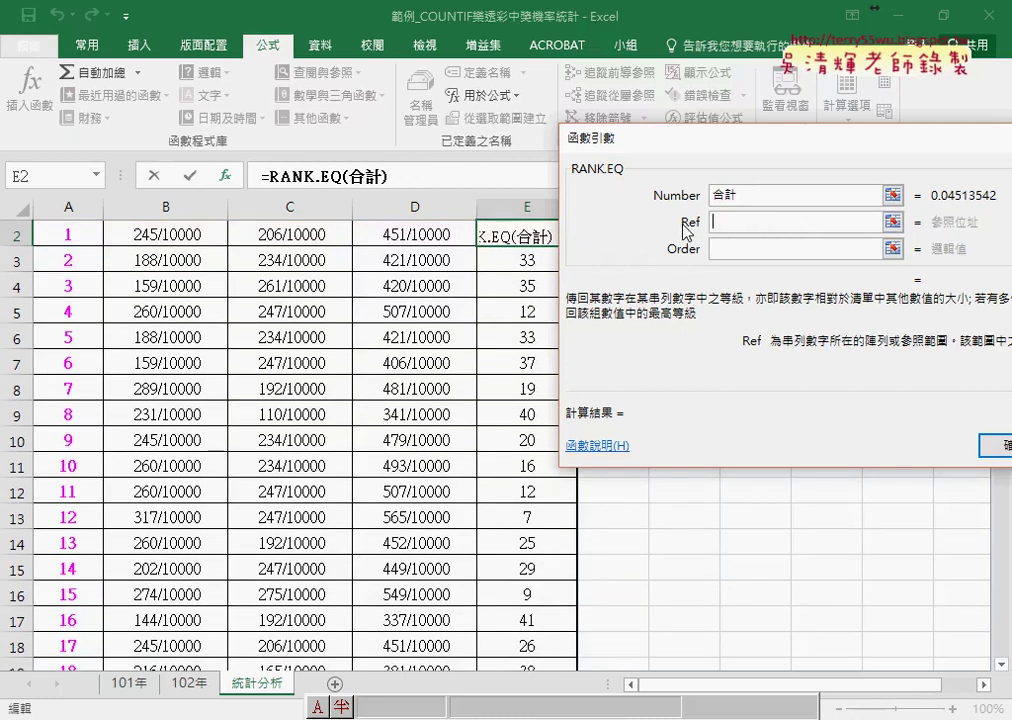
key(F3)
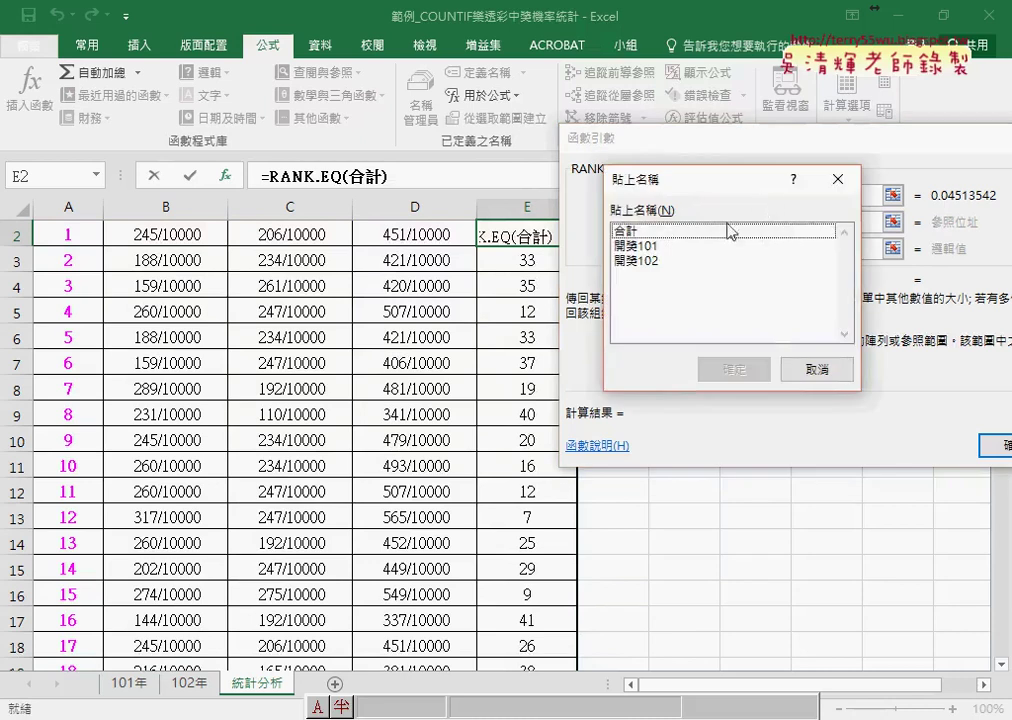
double_click(710, 234)
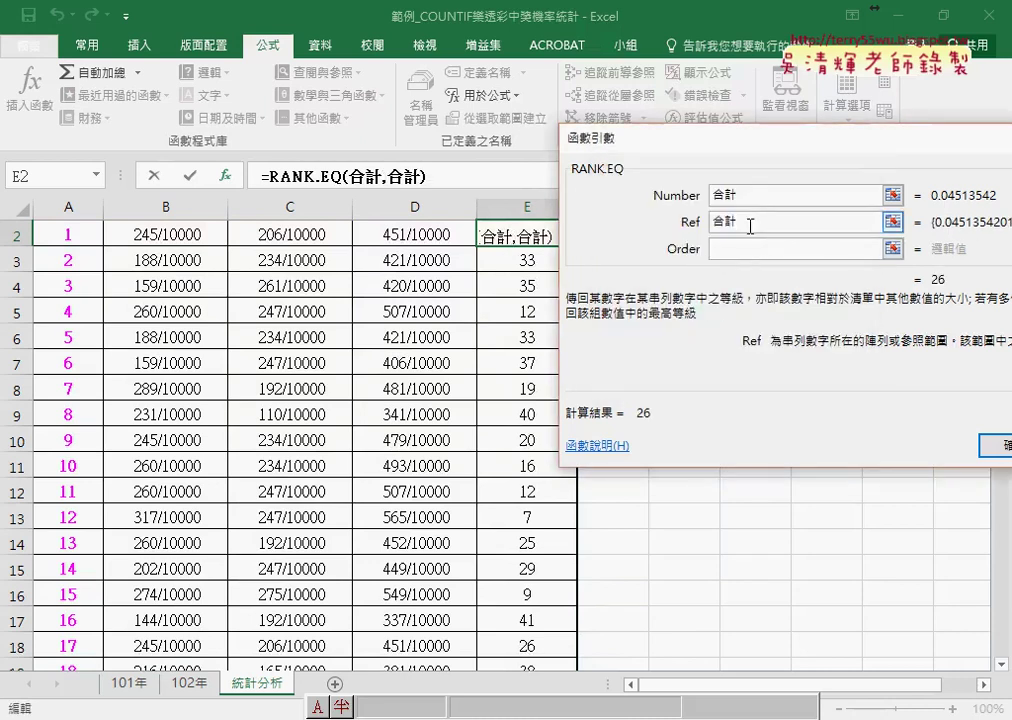
Confirm =RANK.EQ(合計,合計) in E2 and fill it down column E.
drag(774, 140, 632, 126)
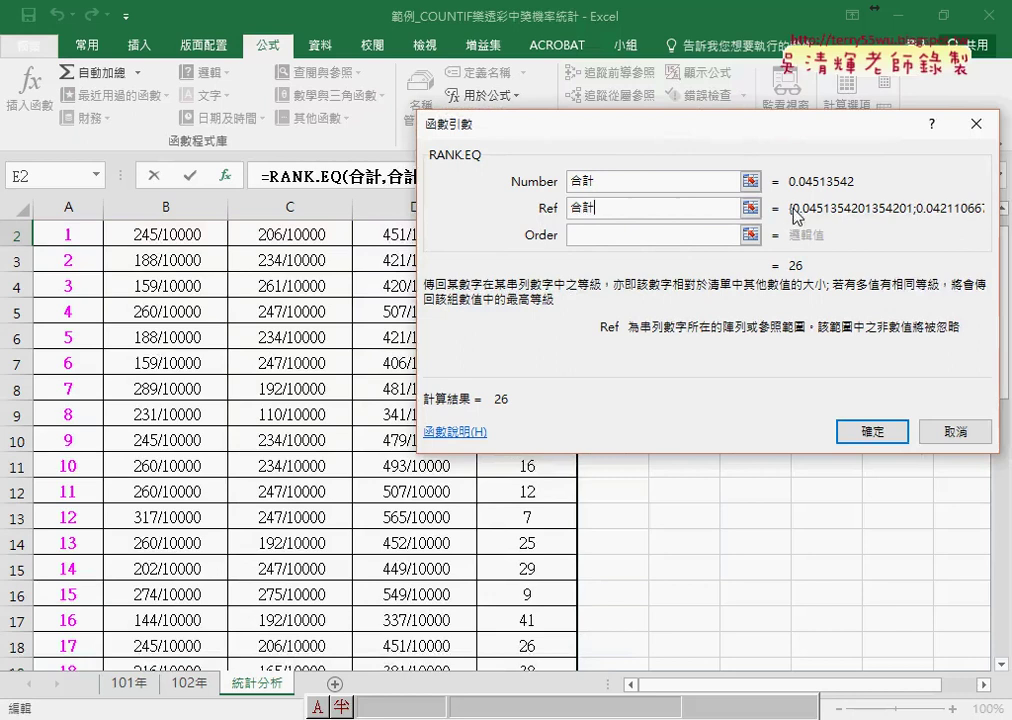
click(626, 182)
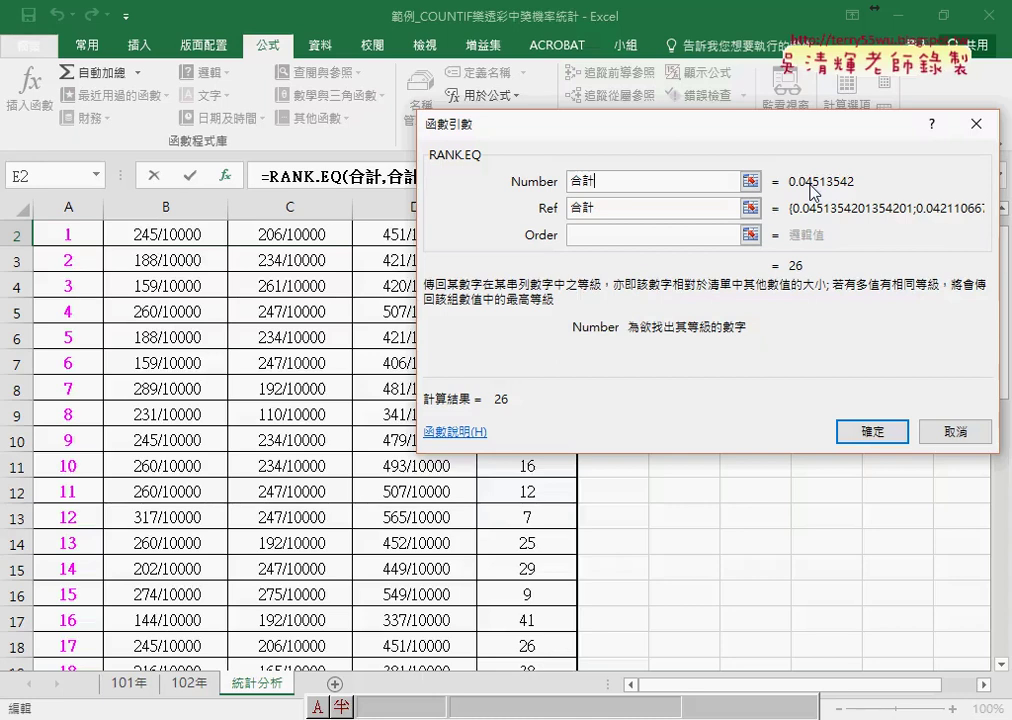
drag(600, 182, 555, 188)
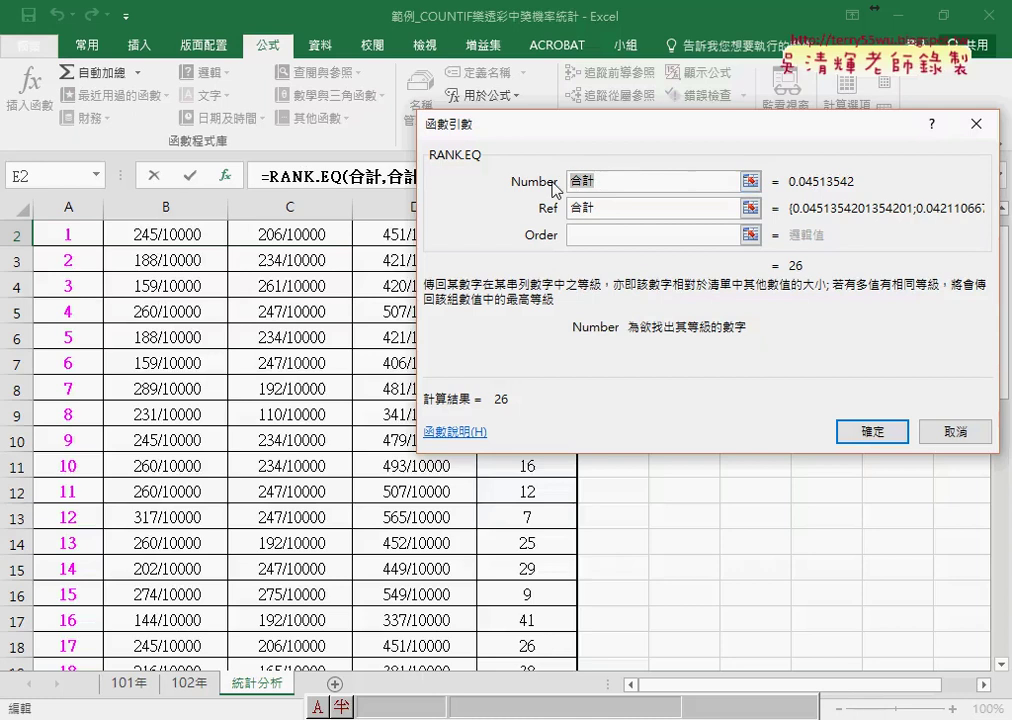
click(612, 238)
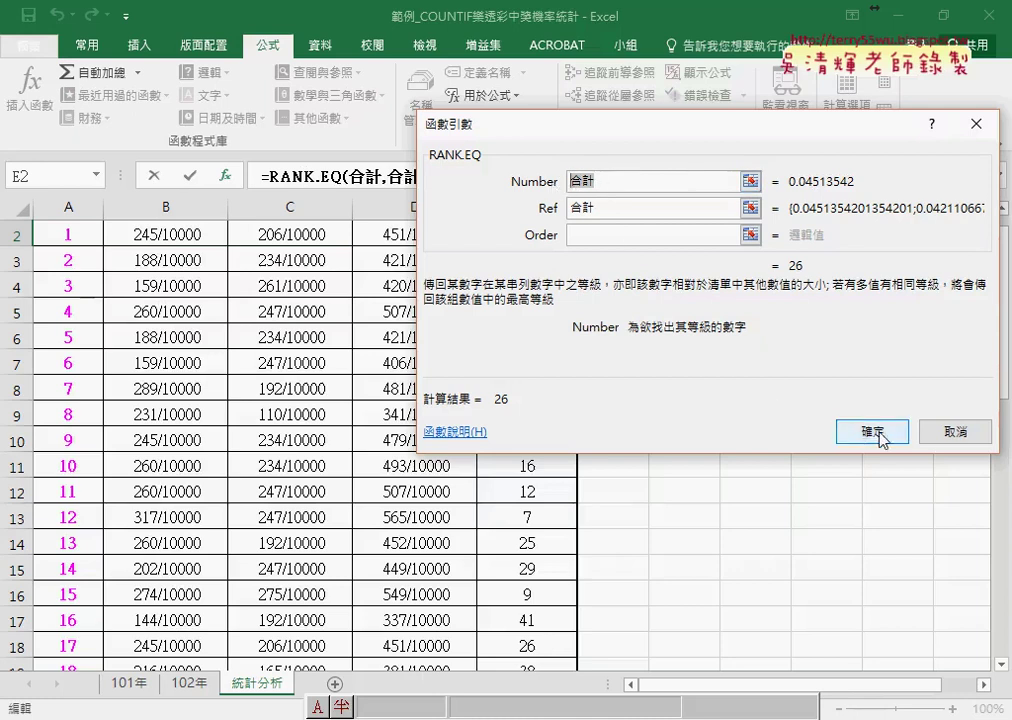
click(850, 434)
double_click(578, 246)
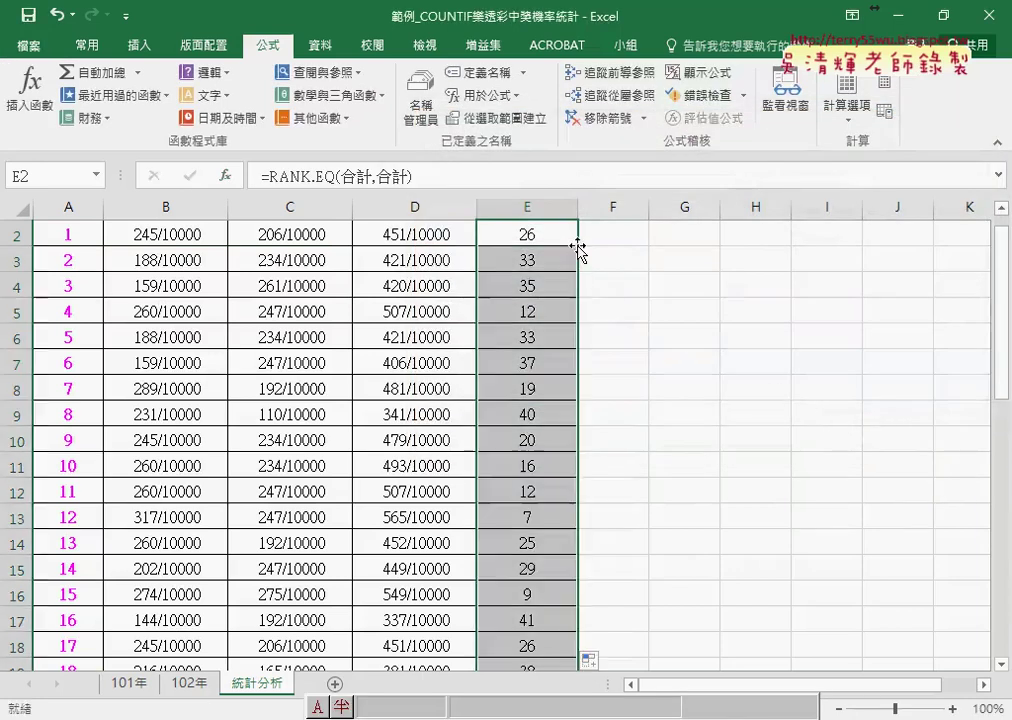
Review the RANK.EQ Number and Ref arguments again and close without changes.
scroll(558, 451, up, 1)
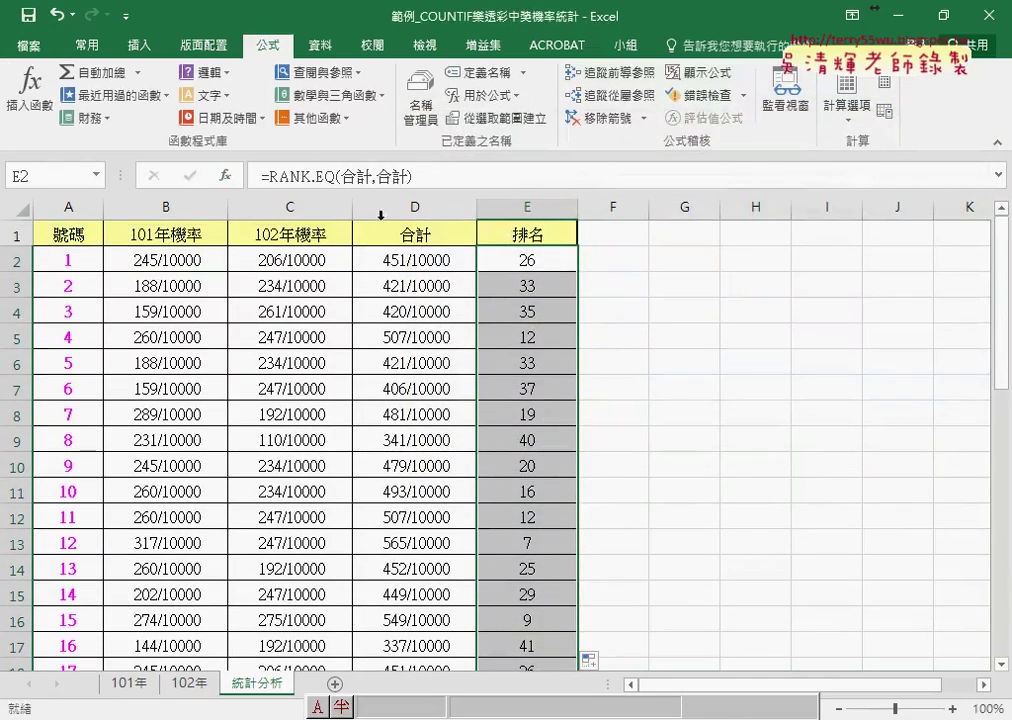
click(295, 181)
click(226, 175)
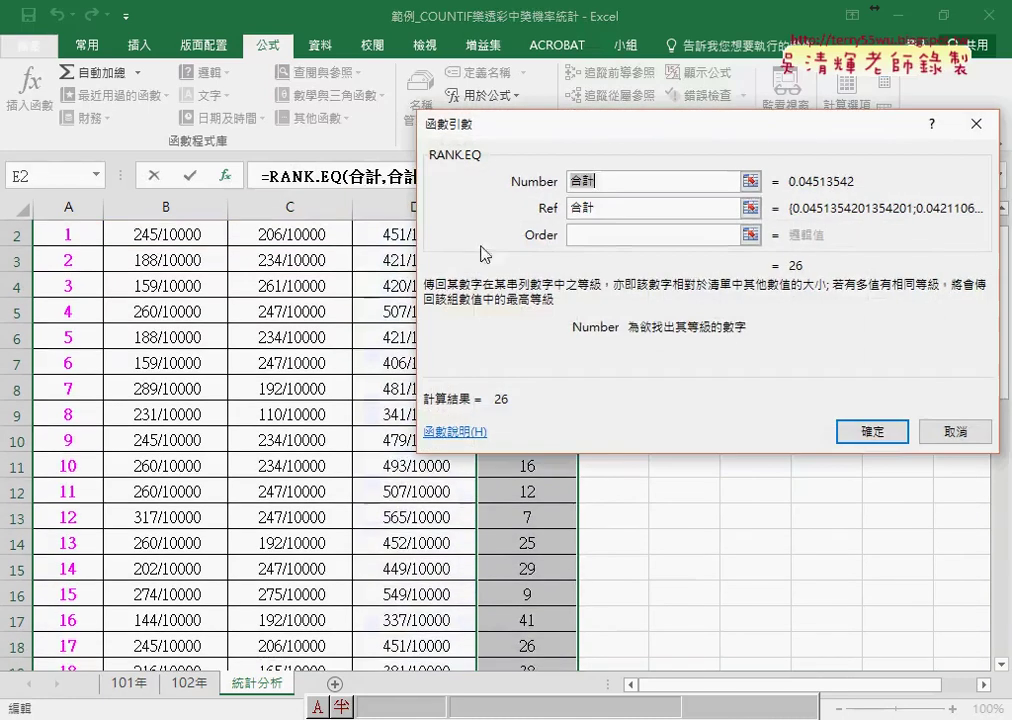
click(608, 207)
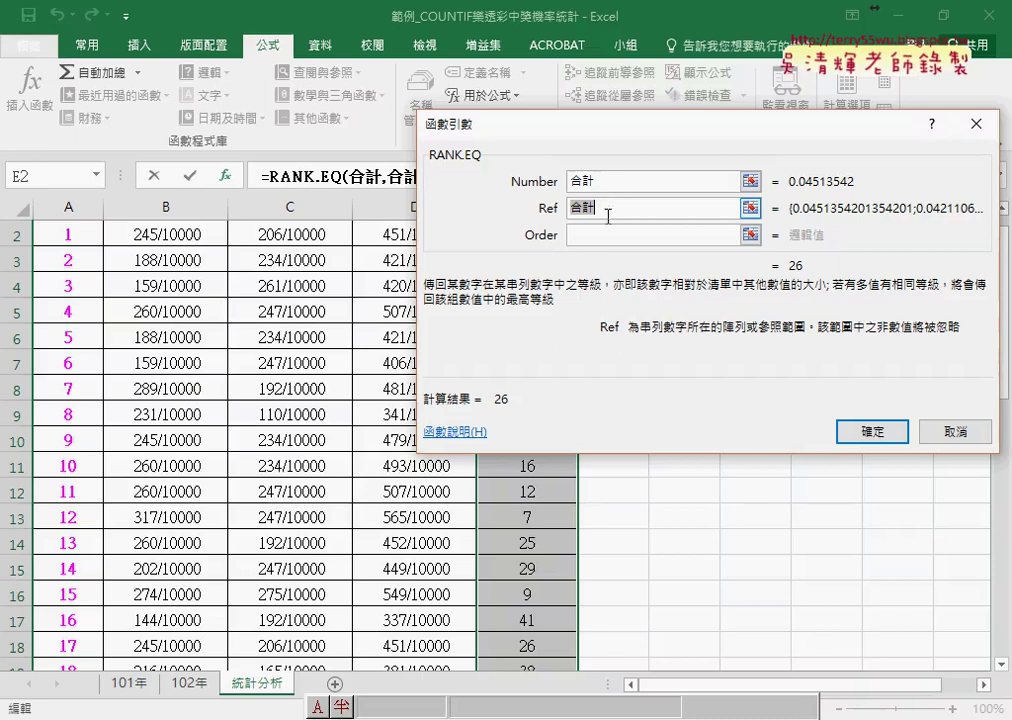
click(621, 184)
click(619, 208)
click(947, 431)
scroll(553, 334, up, 1)
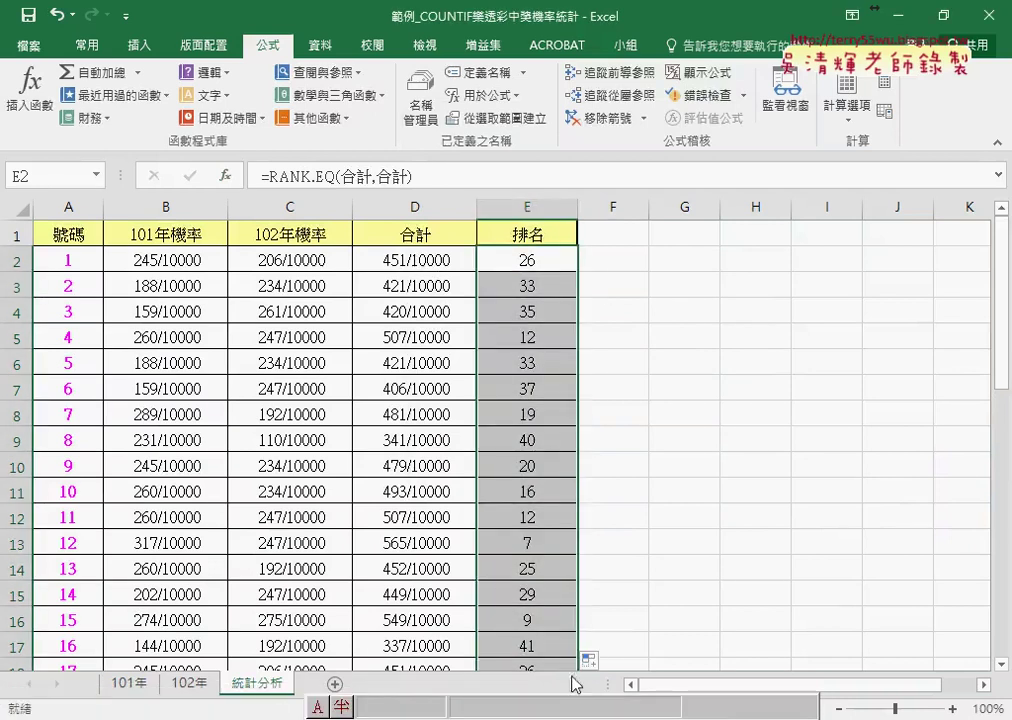
mouse_move(507, 718)
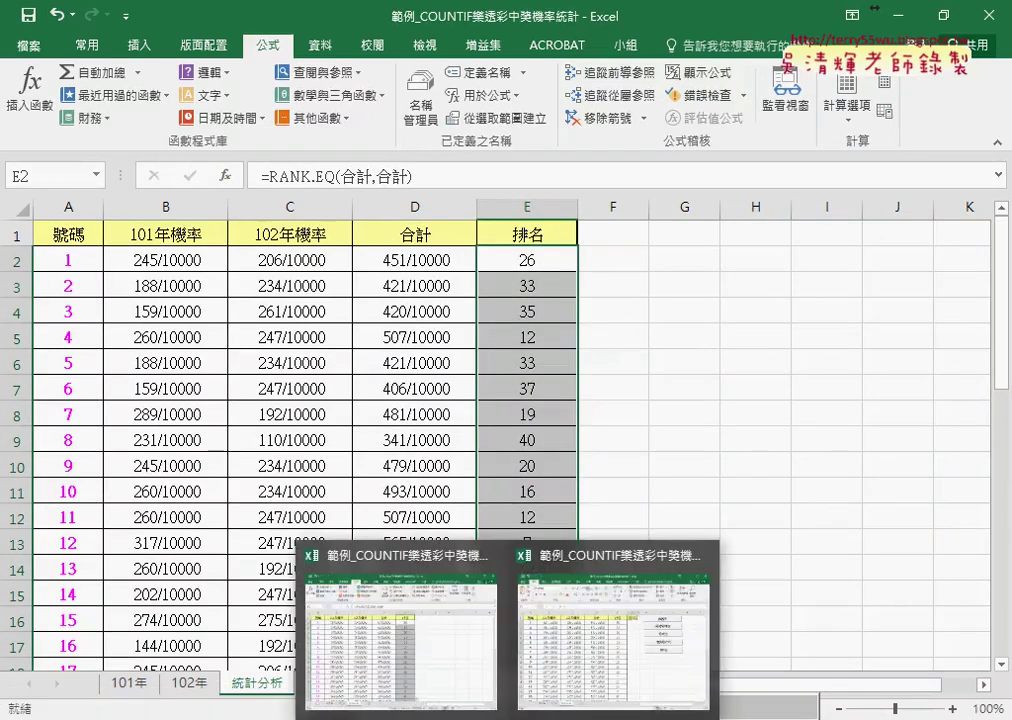
click(572, 662)
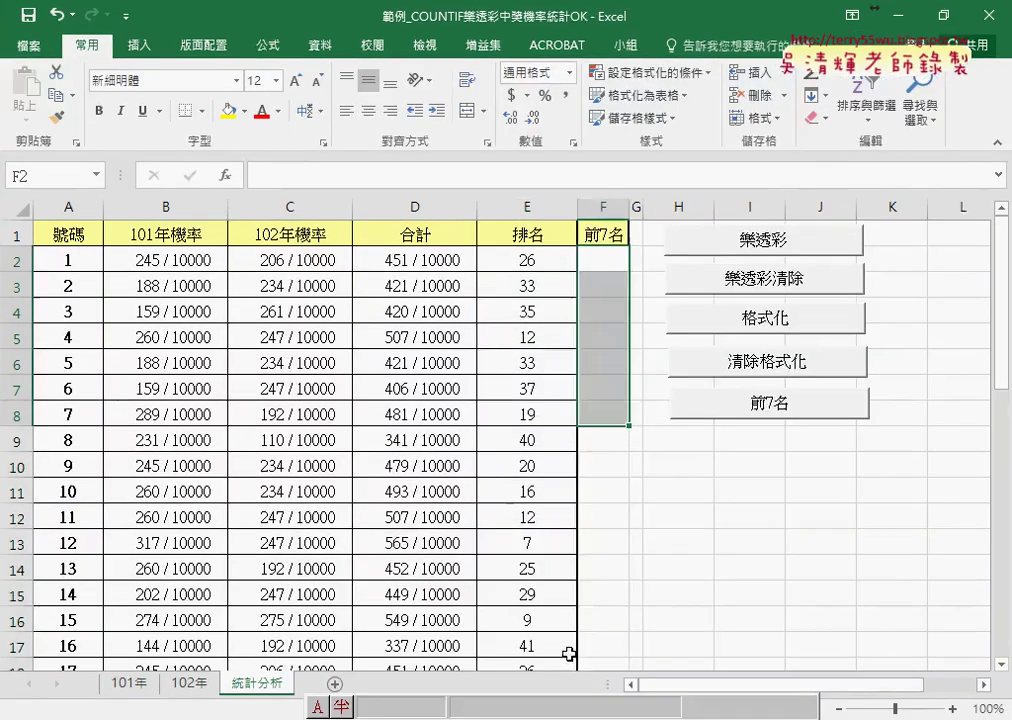
click(804, 599)
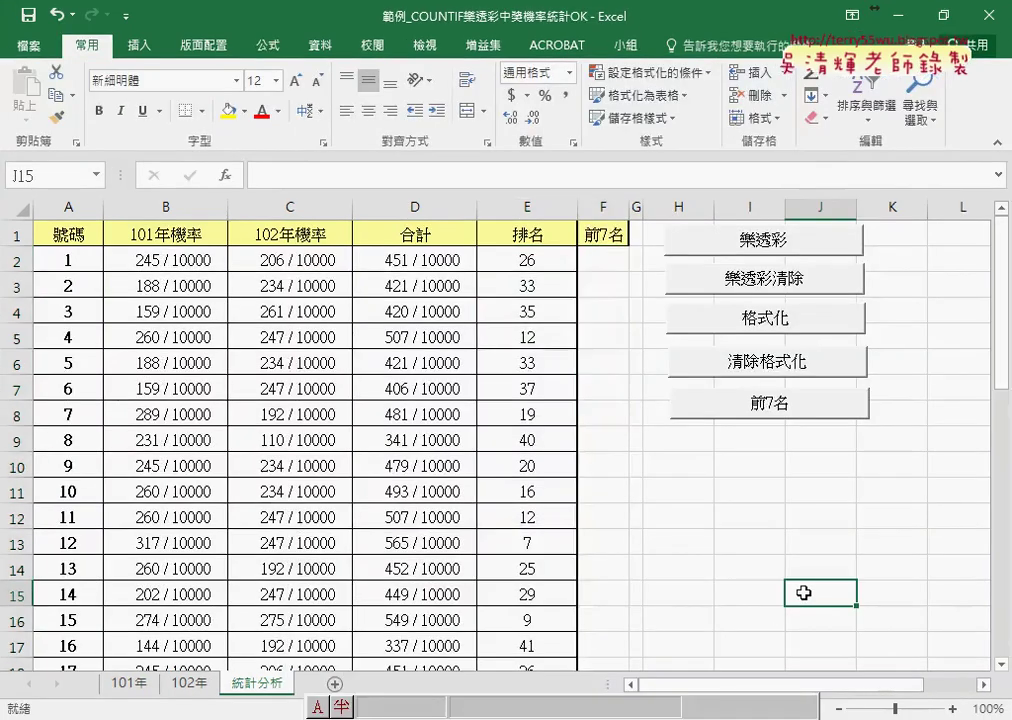
click(720, 275)
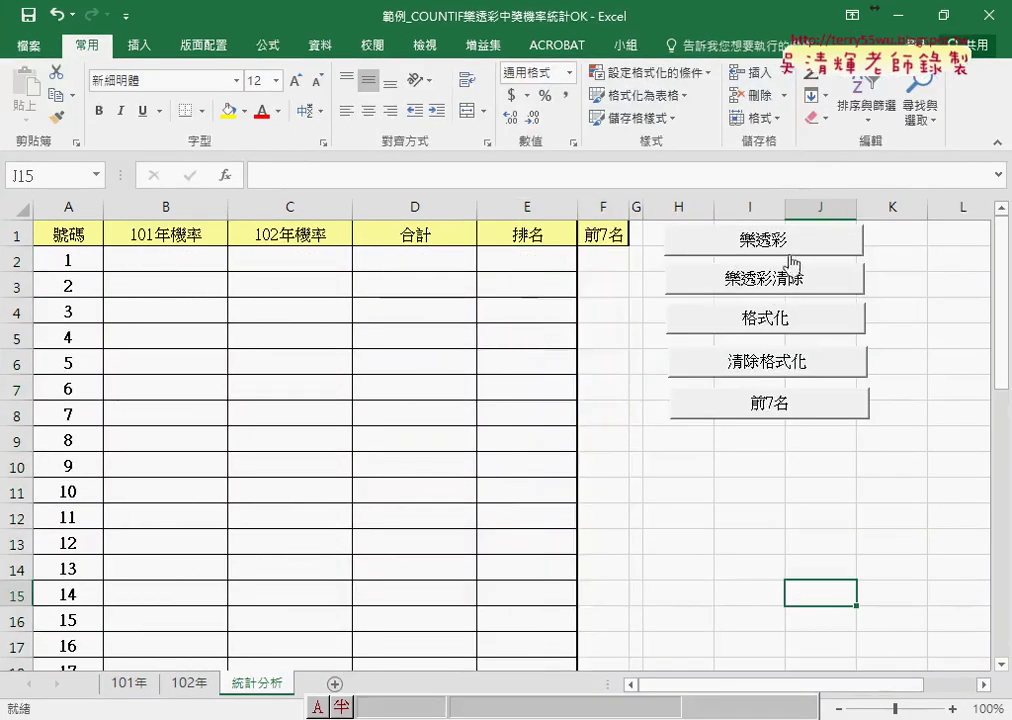
click(784, 246)
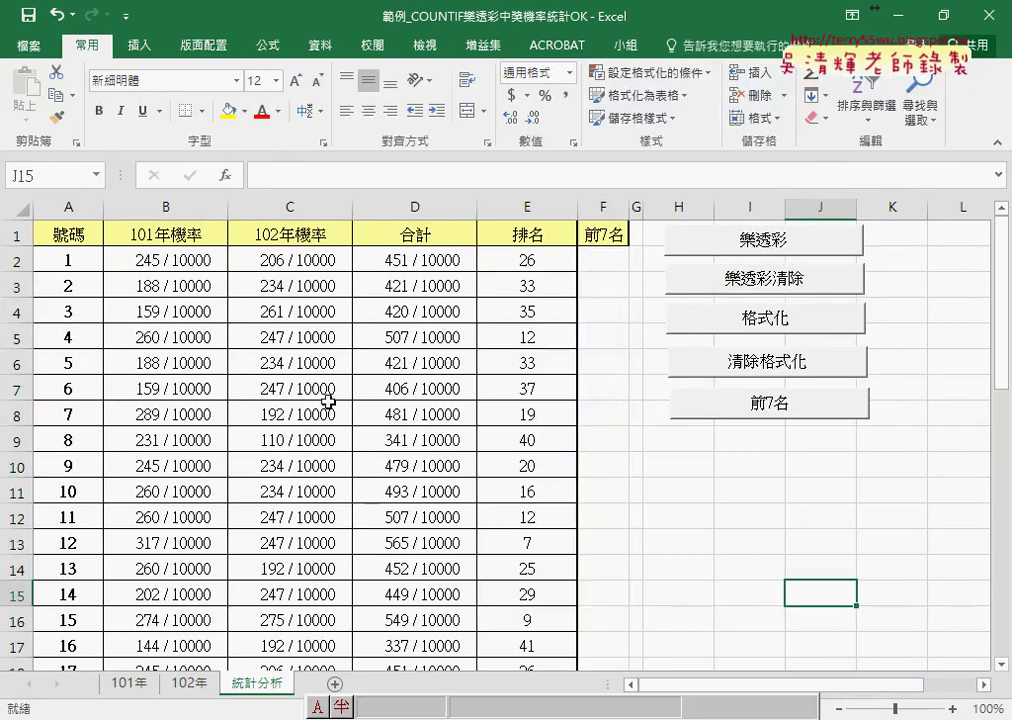
click(165, 258)
click(268, 260)
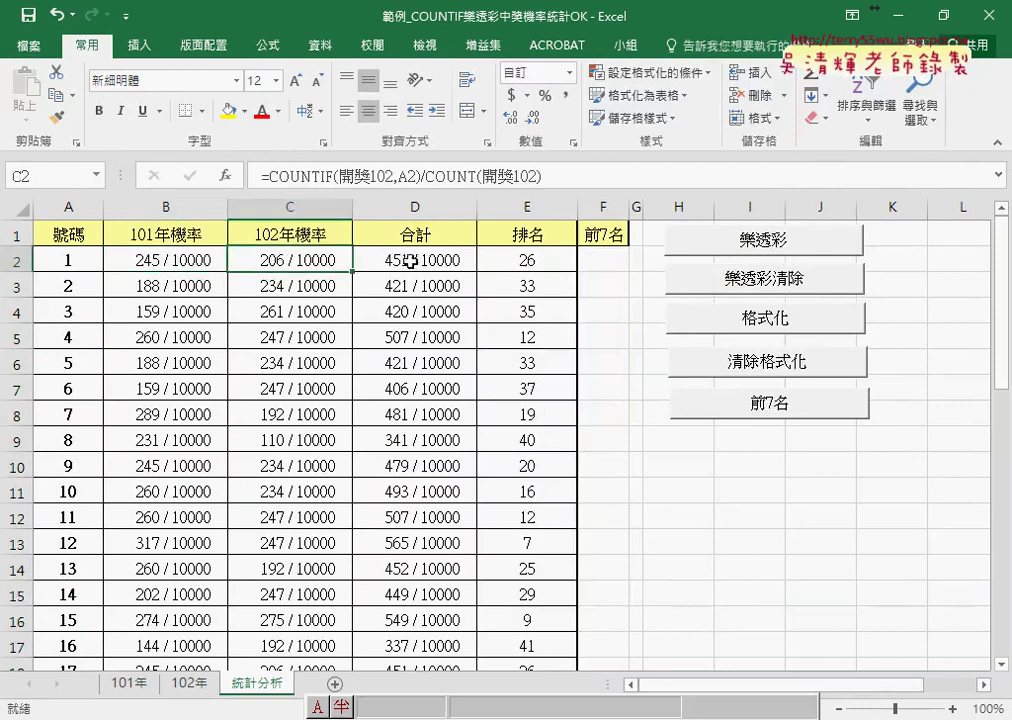
click(388, 260)
click(538, 264)
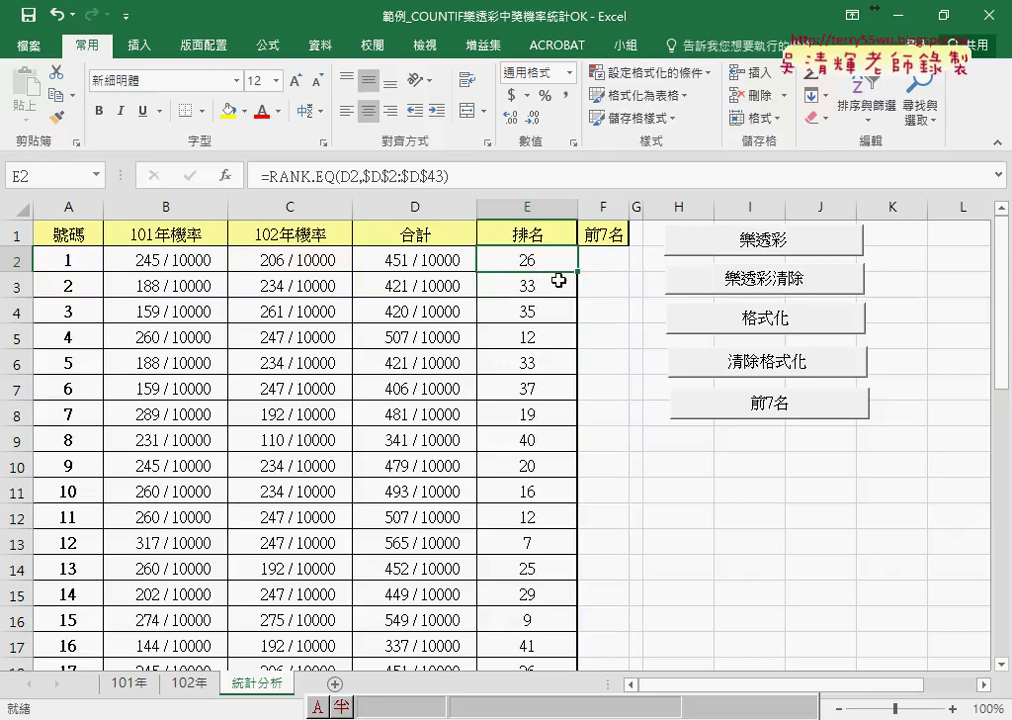
click(537, 207)
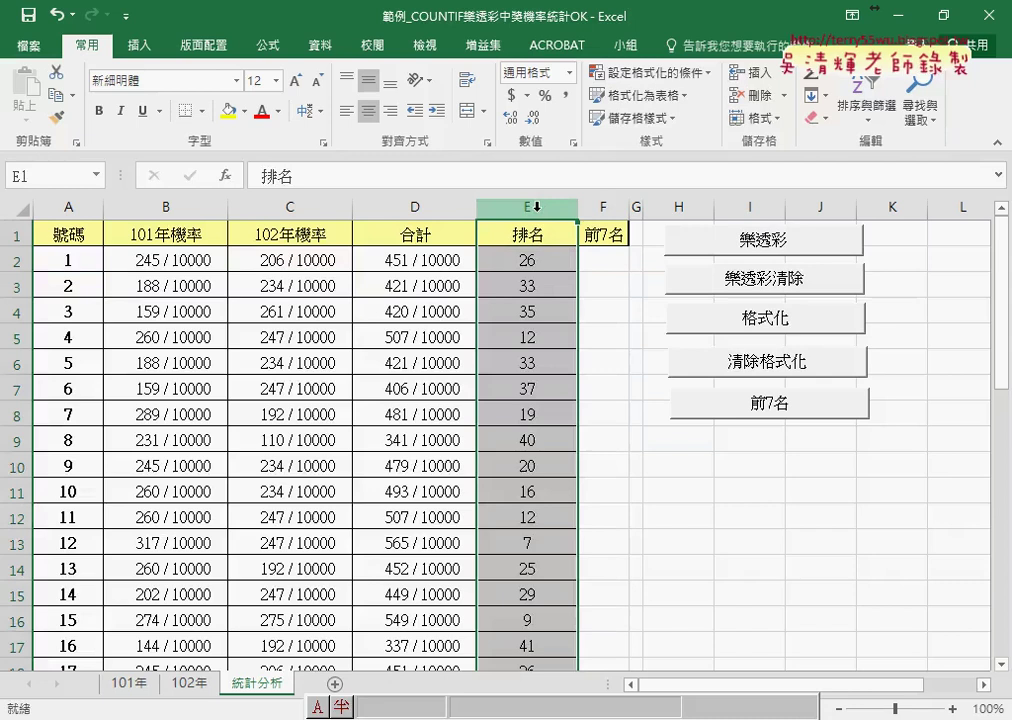
scroll(539, 629, down, 1)
scroll(539, 629, down, 2)
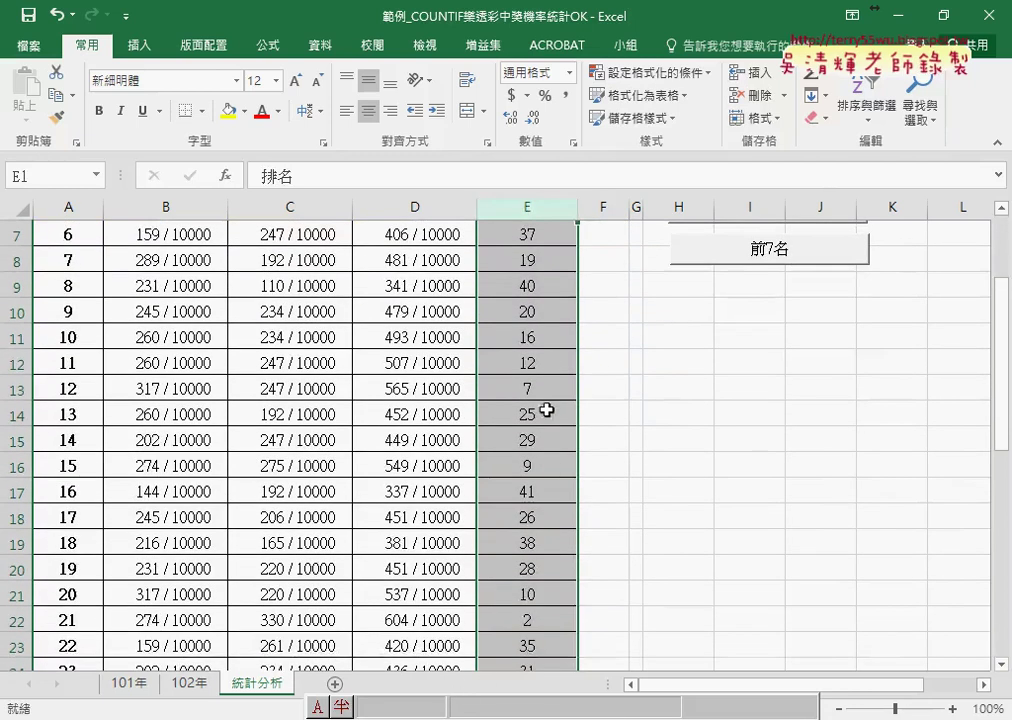
click(530, 387)
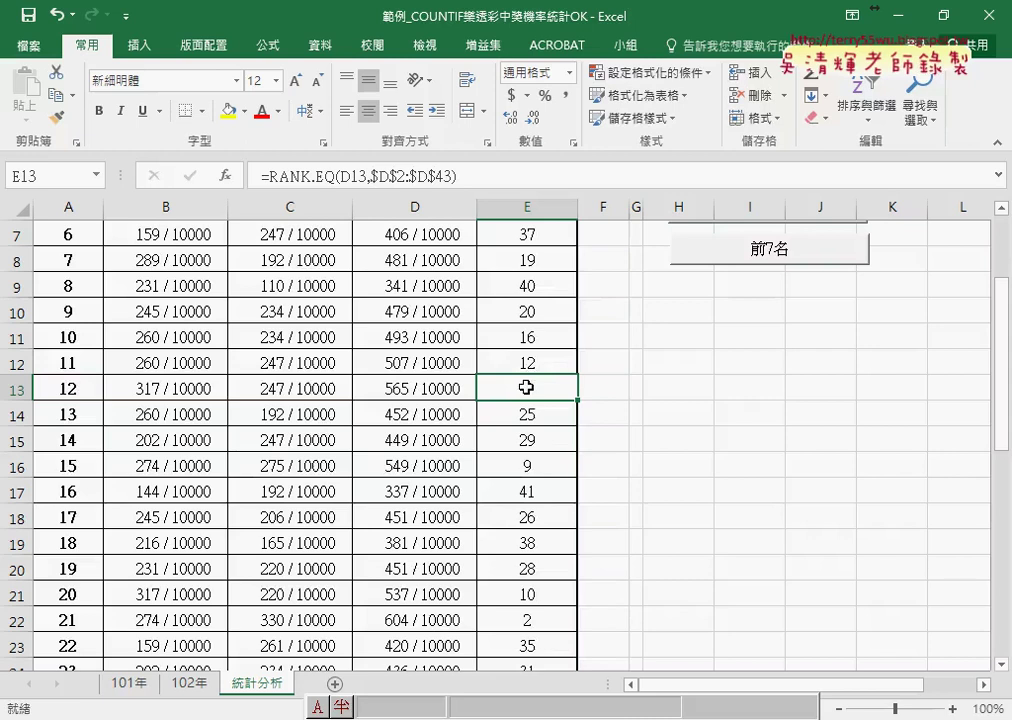
click(64, 388)
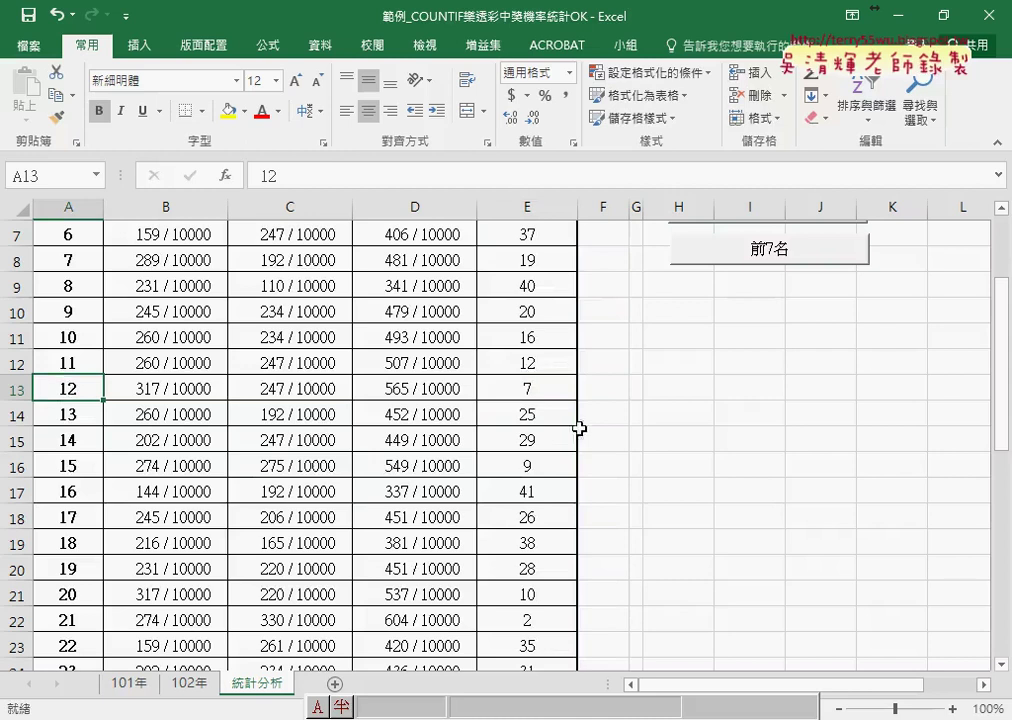
click(551, 392)
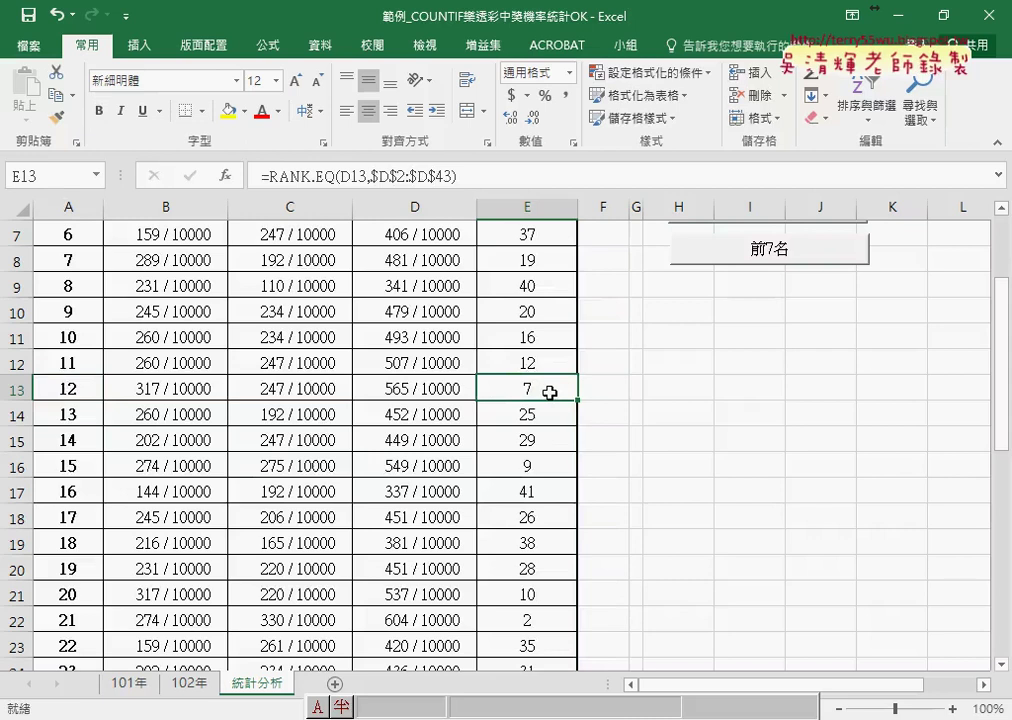
click(68, 393)
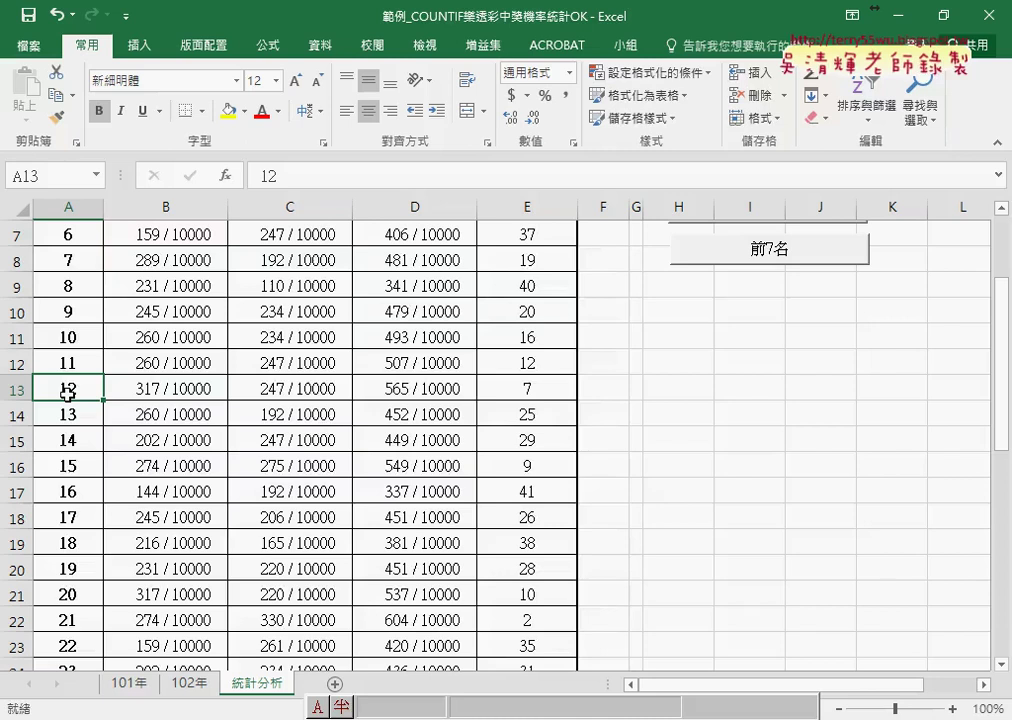
click(527, 388)
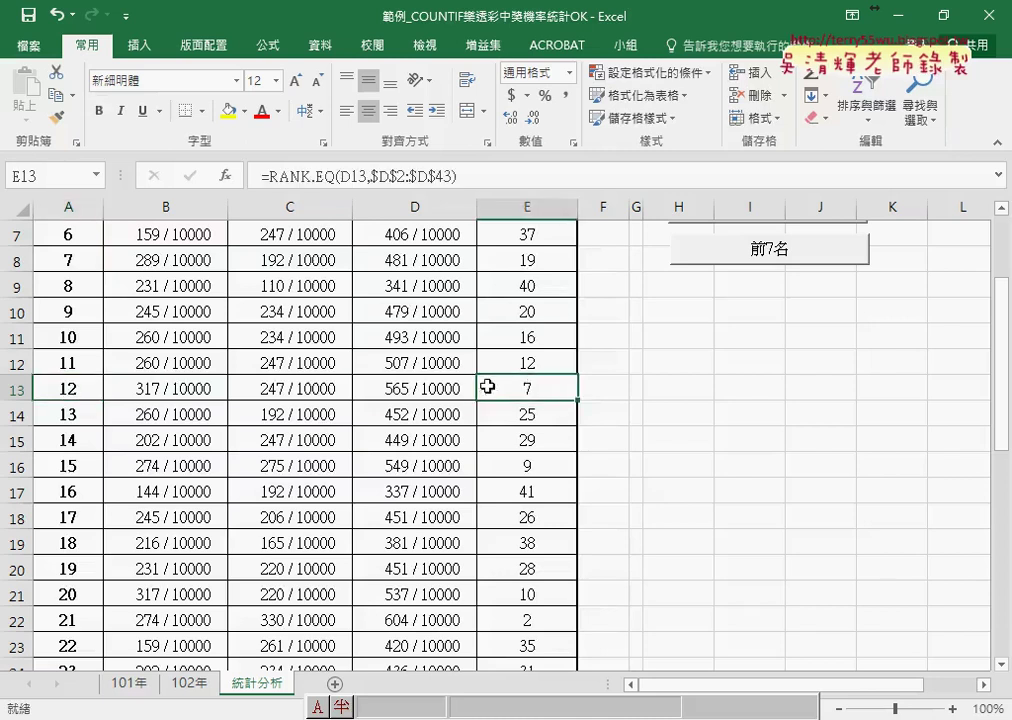
click(70, 391)
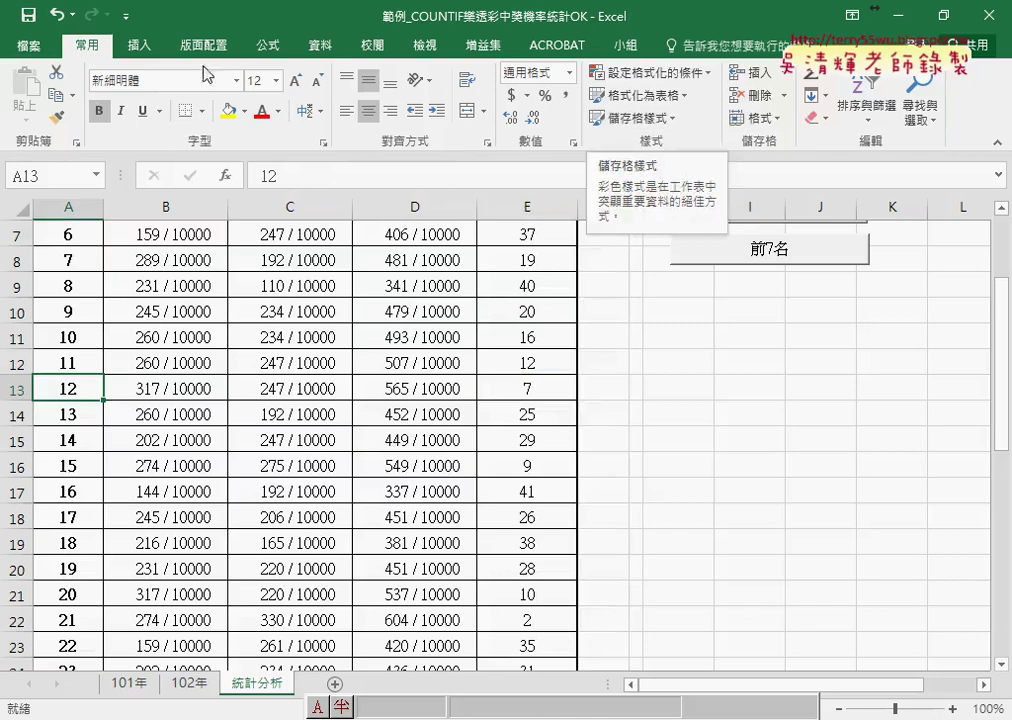
click(636, 78)
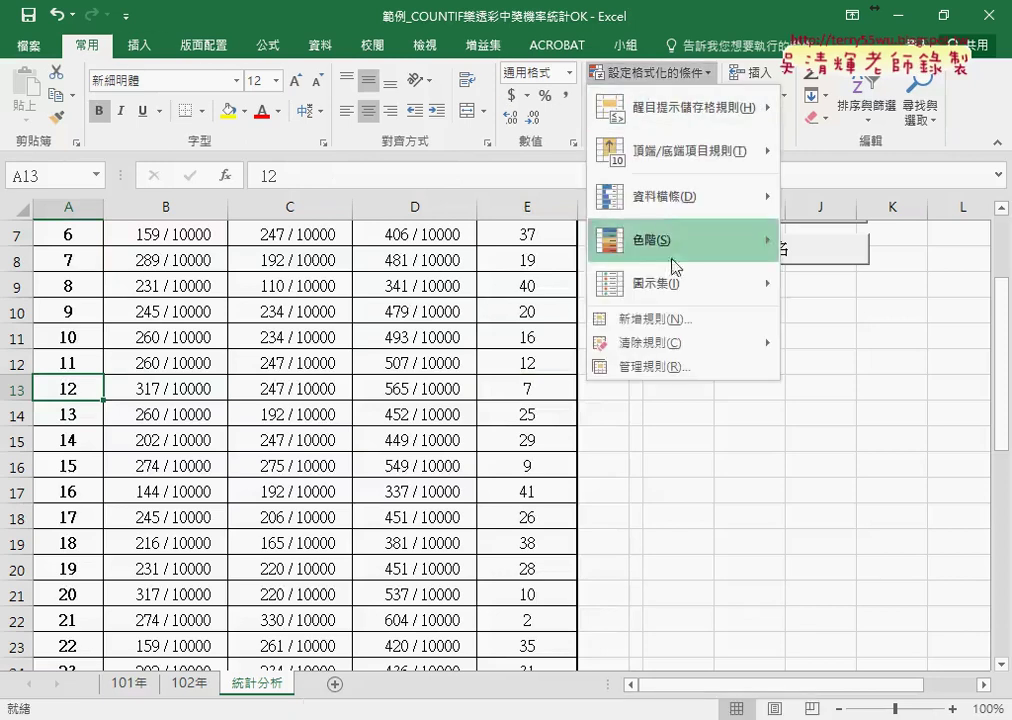
click(677, 323)
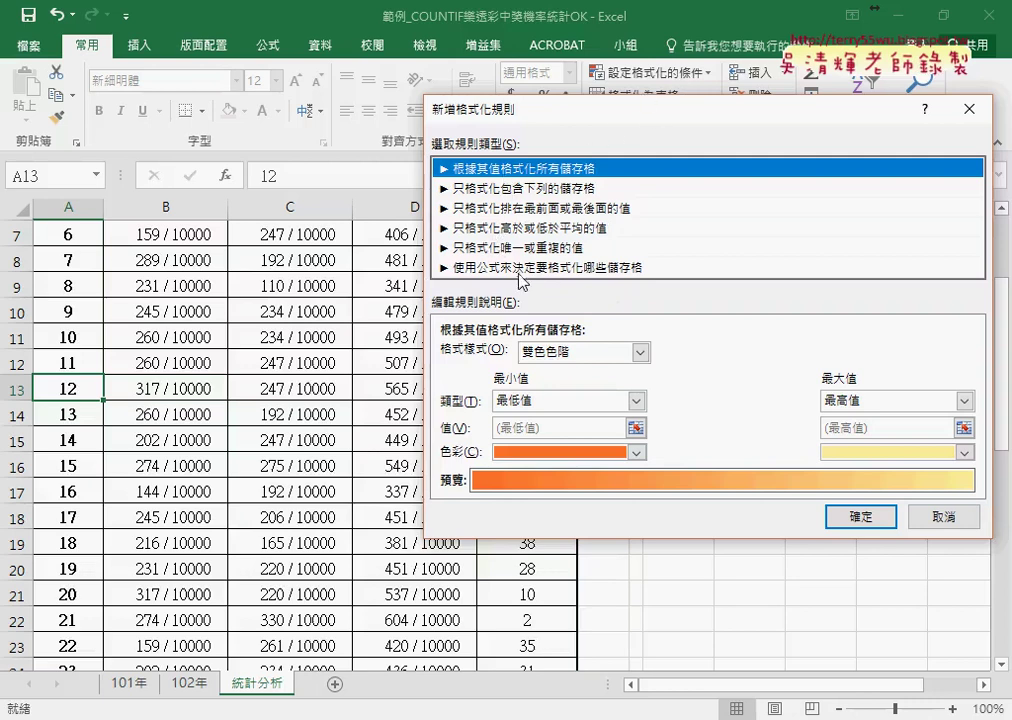
click(519, 270)
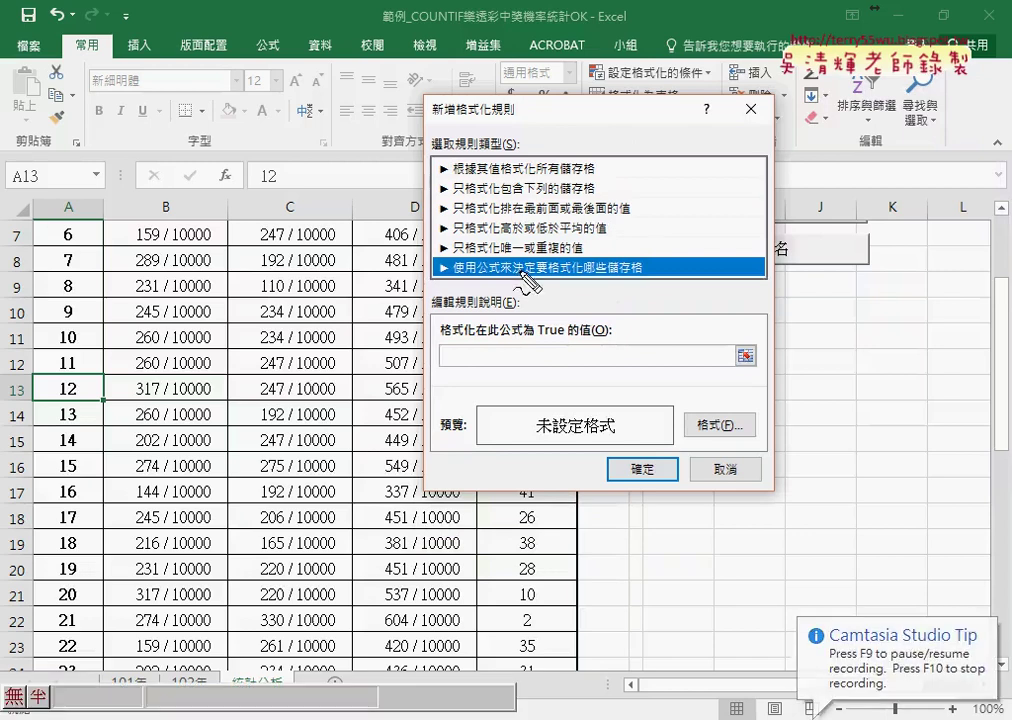
drag(449, 264, 668, 305)
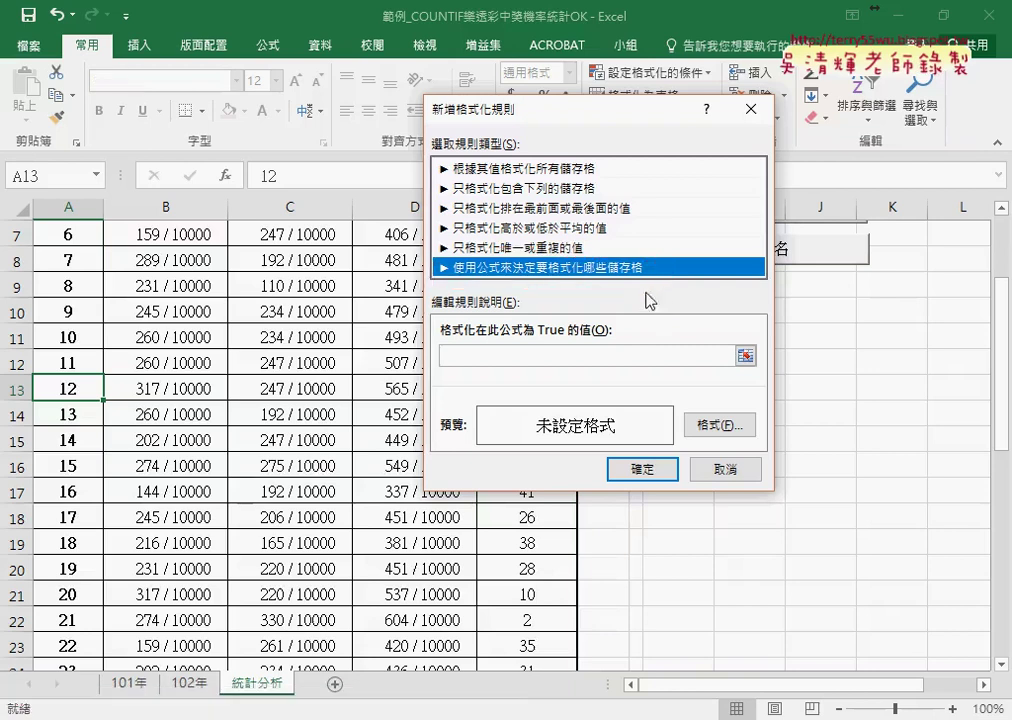
click(727, 468)
Run the 格式化 macro to highlight the top-7 numbers in yellow in column A.
scroll(785, 465, up, 2)
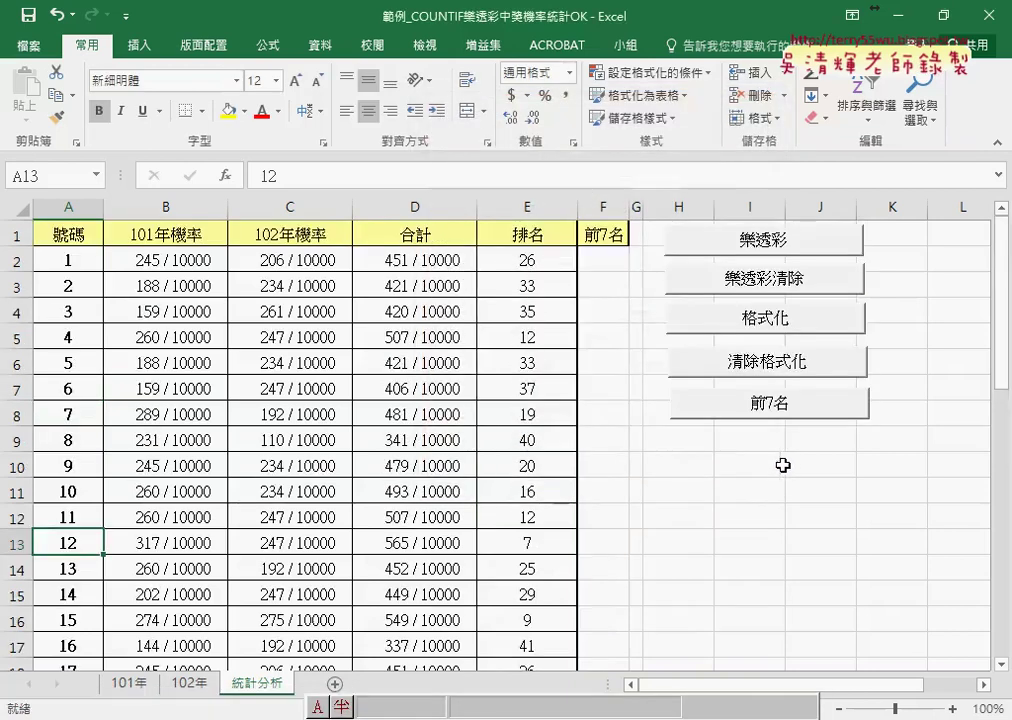
click(768, 327)
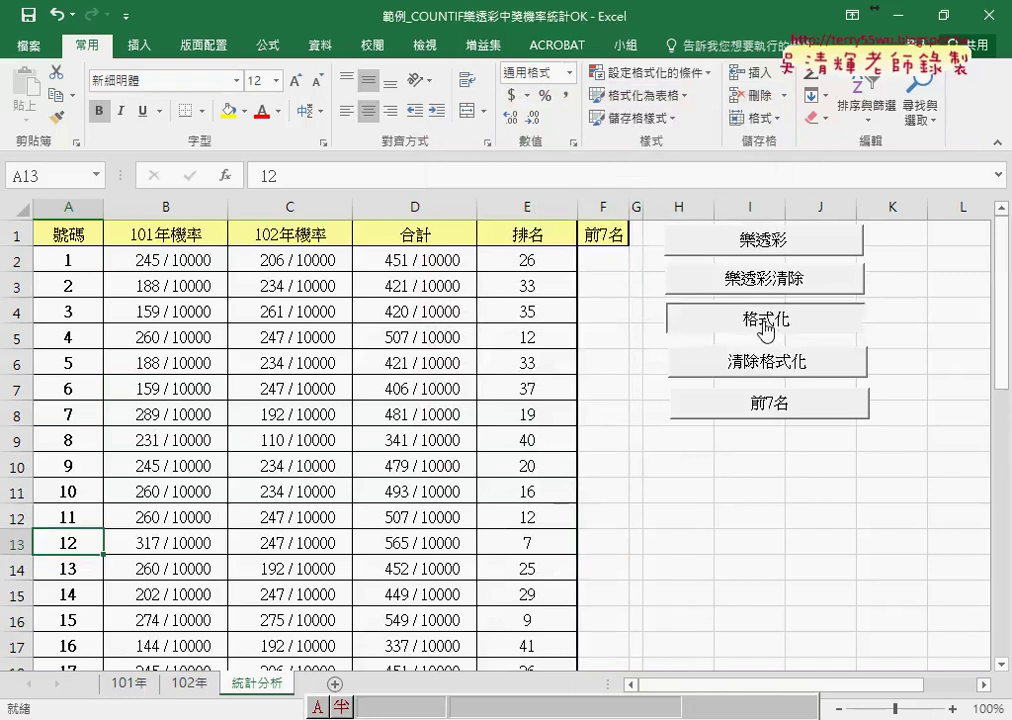
scroll(604, 474, down, 2)
scroll(604, 474, down, 1)
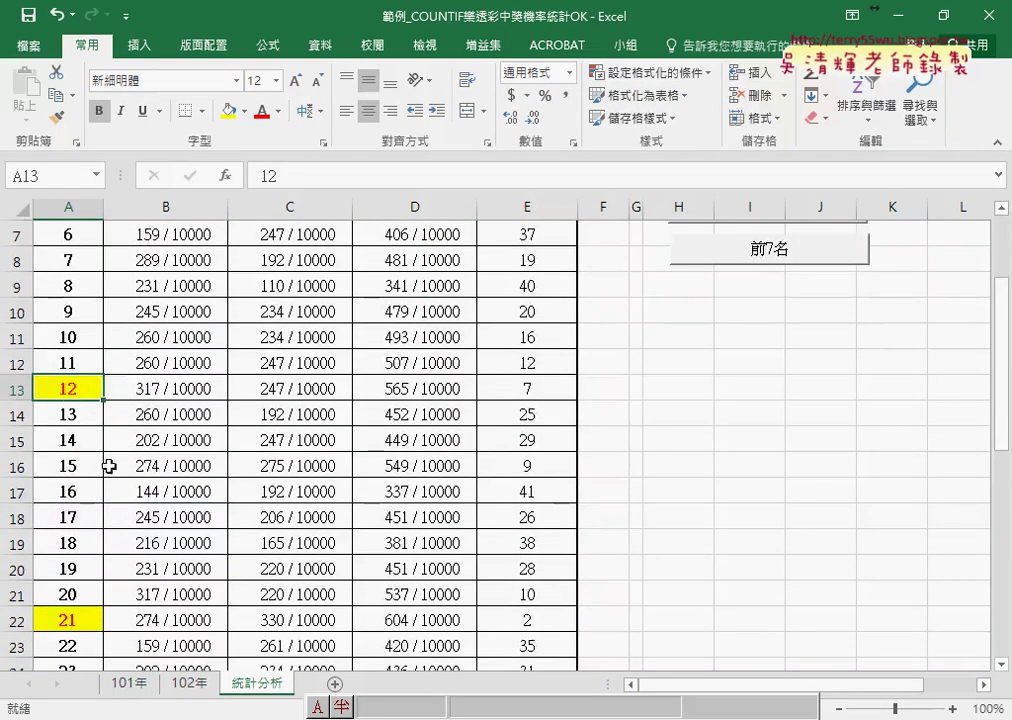
scroll(108, 467, down, 4)
Inspect the yellow-highlighted numbers 21, 27, 28, 34, 39 and 12 and number 21's rank formula.
click(532, 312)
click(40, 311)
click(69, 462)
click(68, 491)
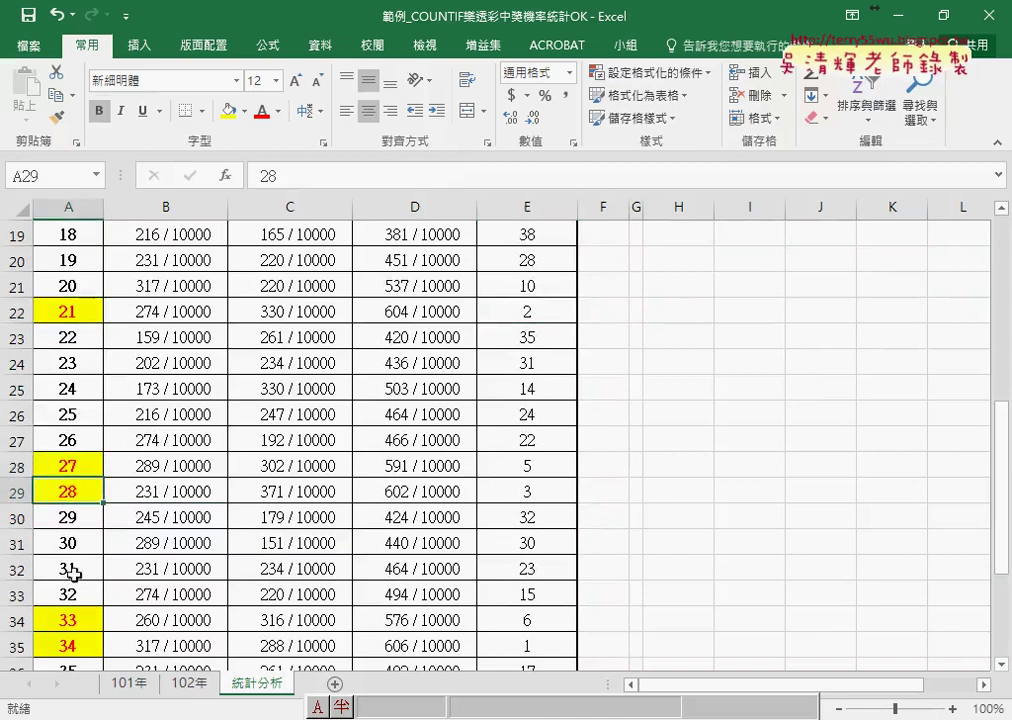
click(70, 644)
scroll(150, 620, down, 2)
click(68, 620)
scroll(187, 619, up, 4)
scroll(187, 619, up, 4)
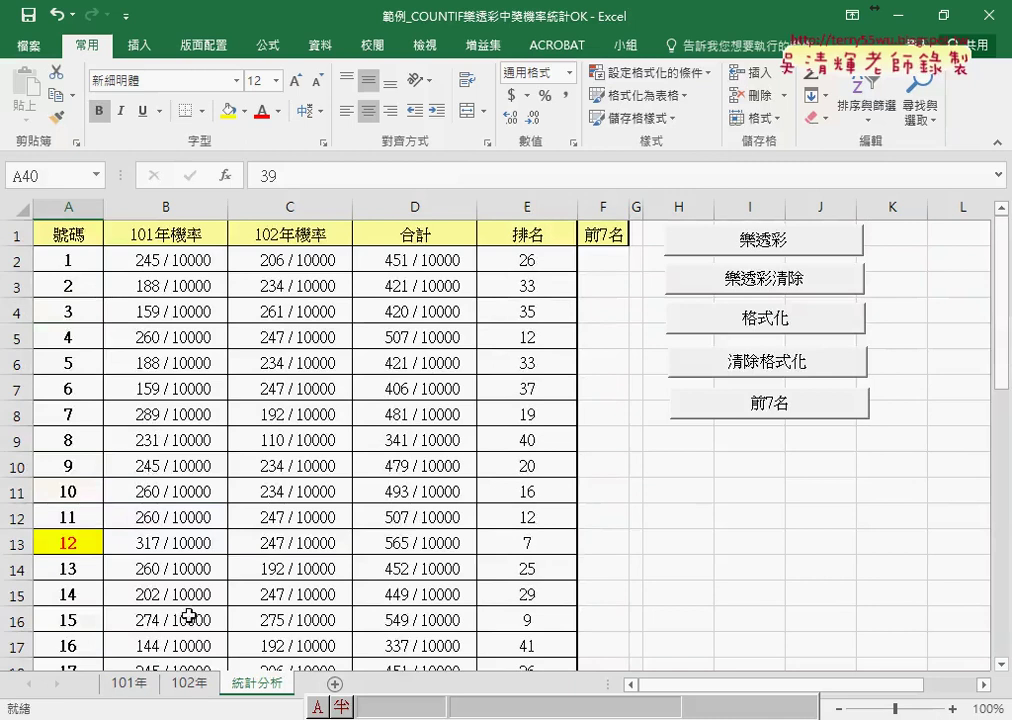
click(69, 545)
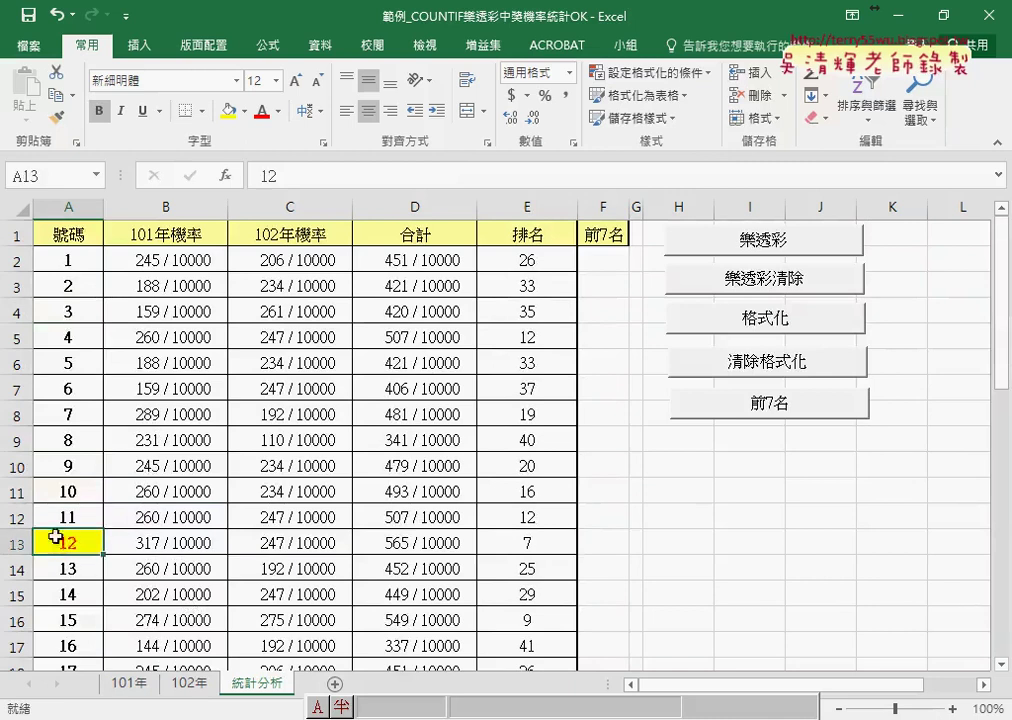
Select cell F2, the first cell under the 前7名 header.
click(607, 256)
click(605, 284)
click(603, 207)
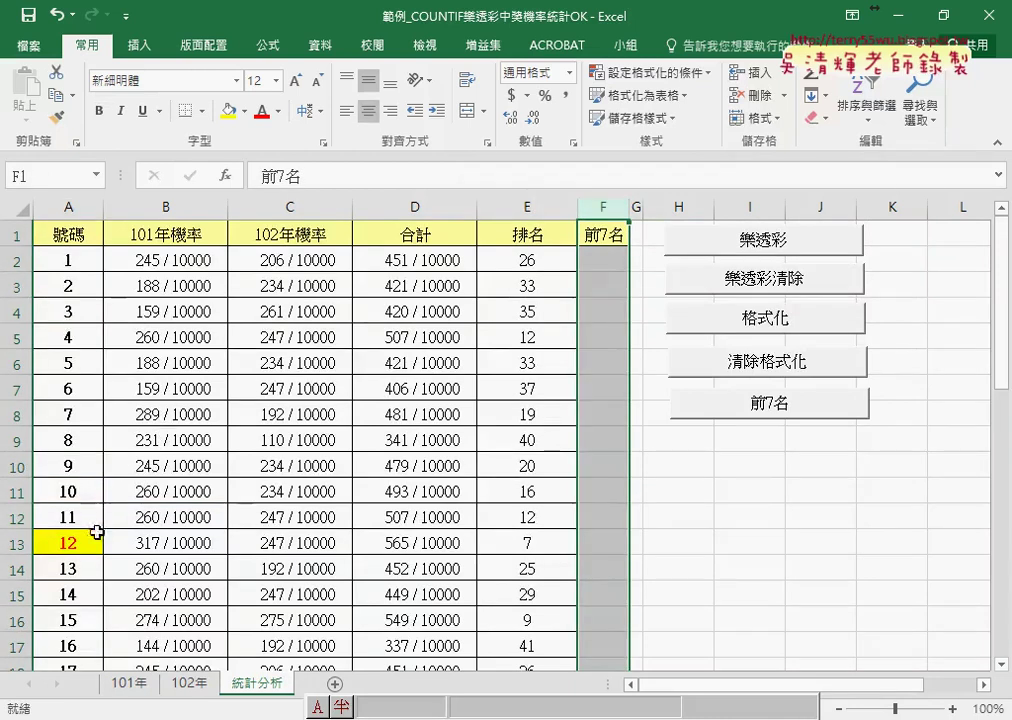
click(608, 259)
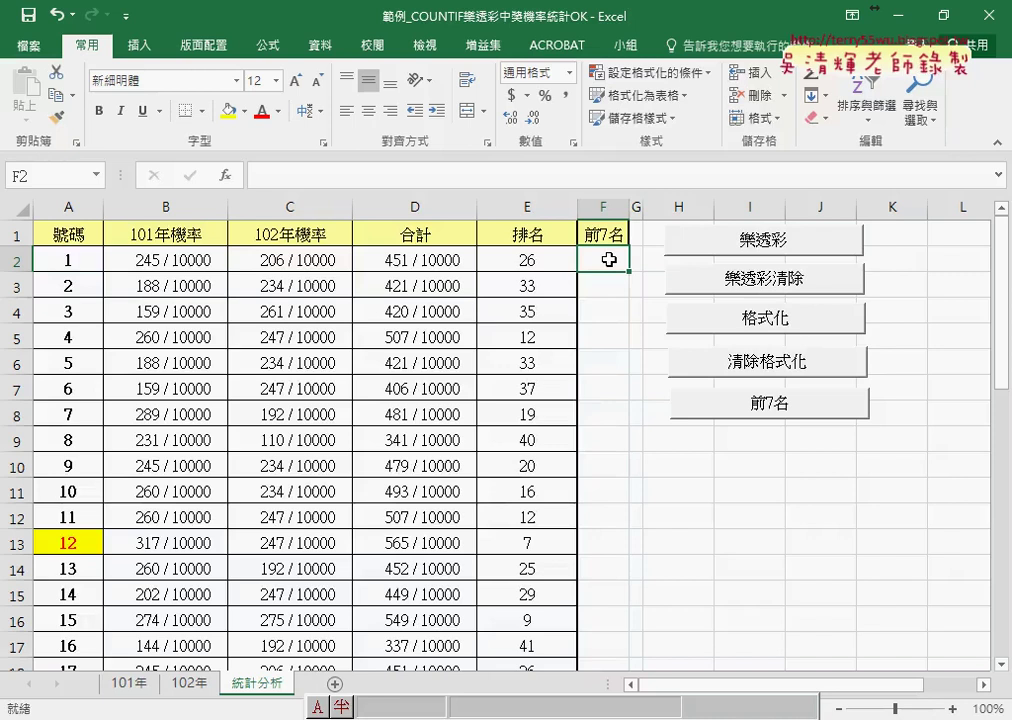
Run the 前7名 macro to fill F2:F8, then verify the listed numbers 12, 21, 27, 28, 33.
click(769, 406)
drag(612, 259, 615, 412)
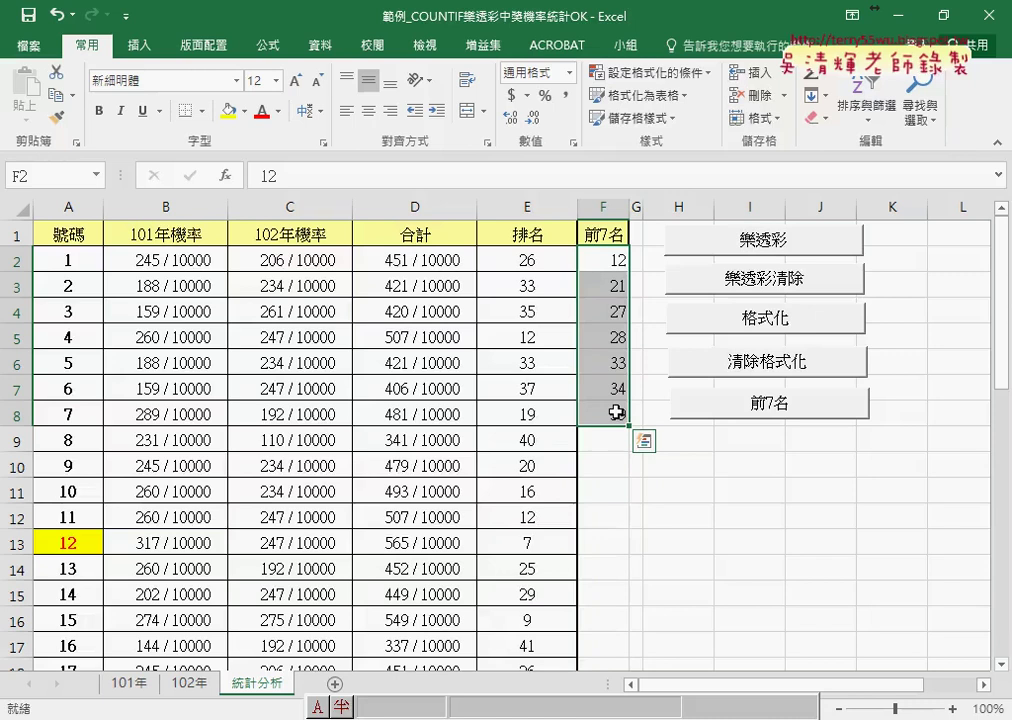
click(614, 260)
click(614, 288)
click(615, 311)
click(615, 337)
click(617, 363)
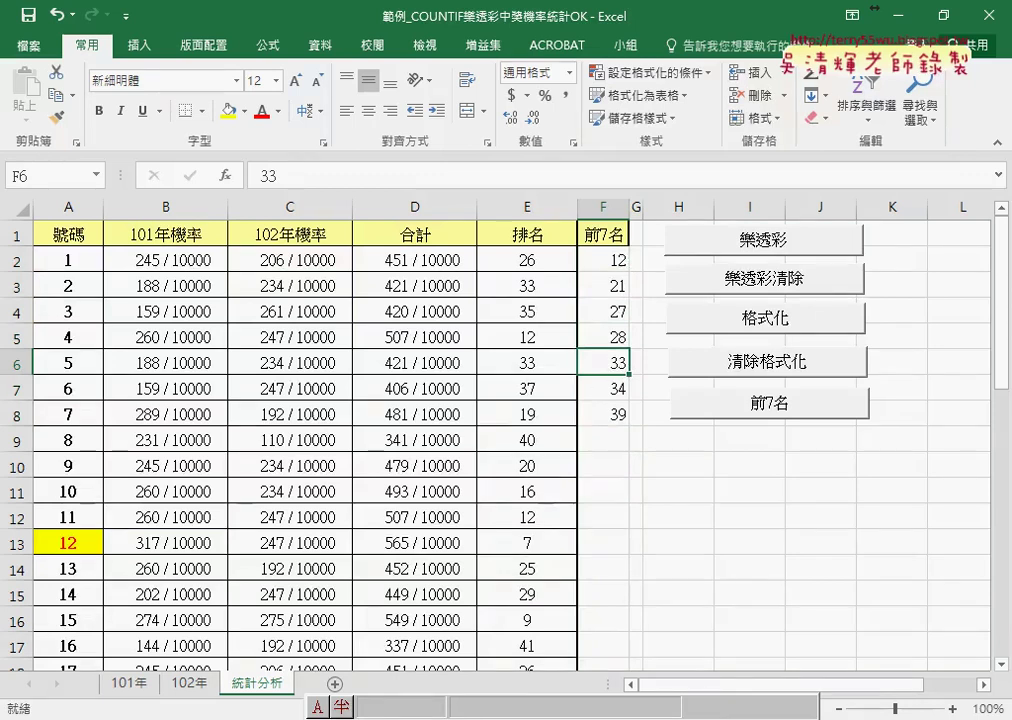
mouse_move(505, 715)
click(458, 697)
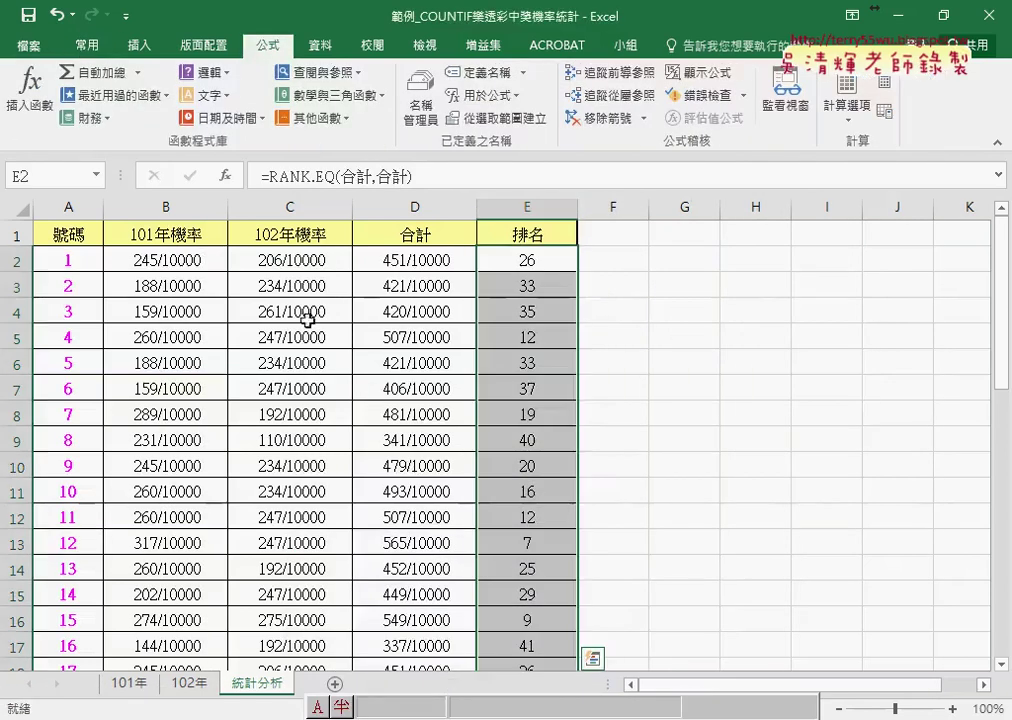
click(282, 261)
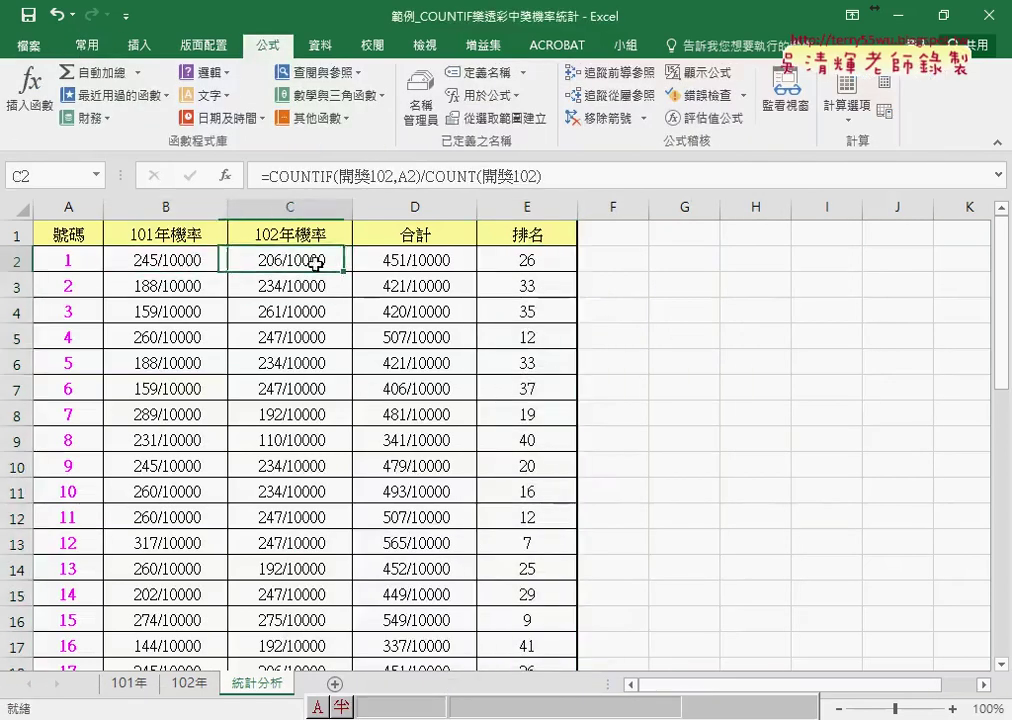
click(408, 261)
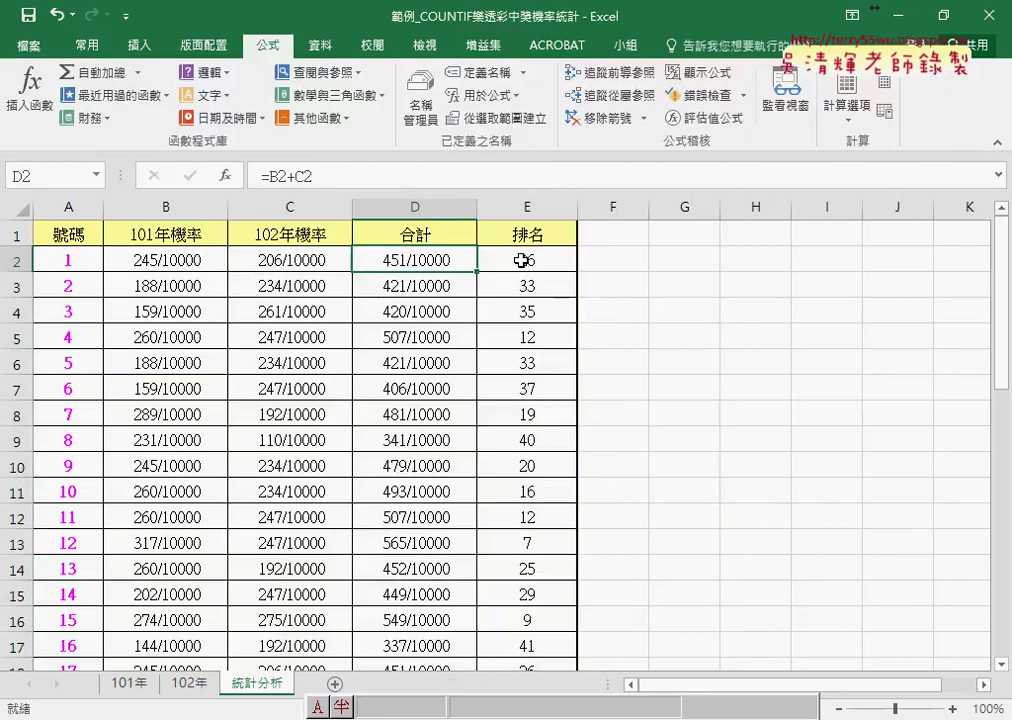
click(524, 264)
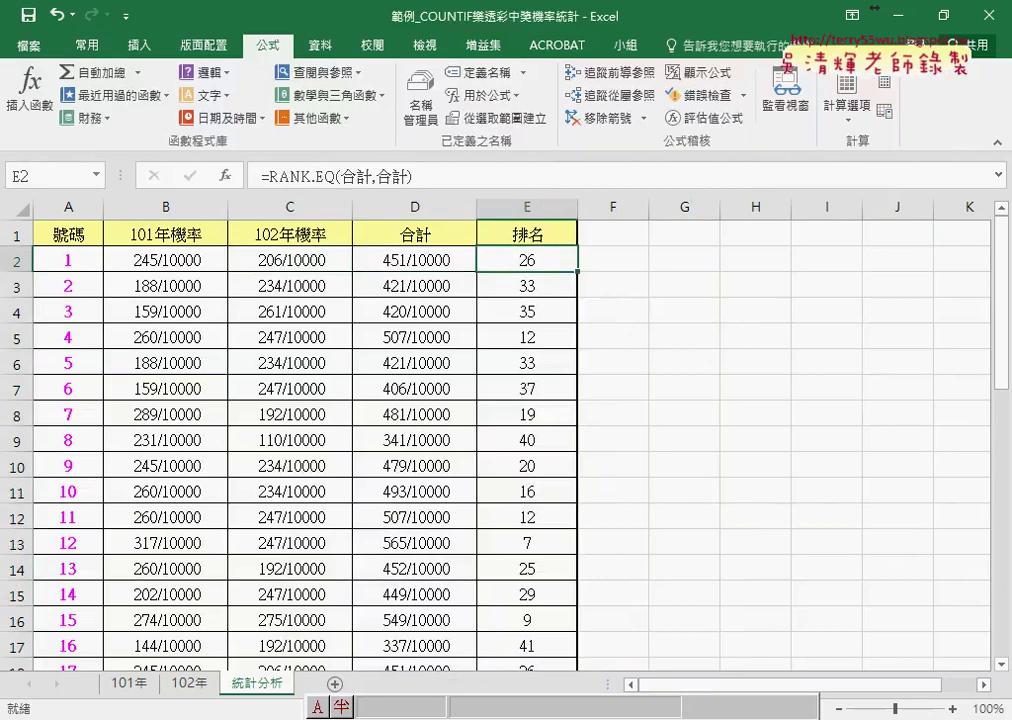
click(613, 655)
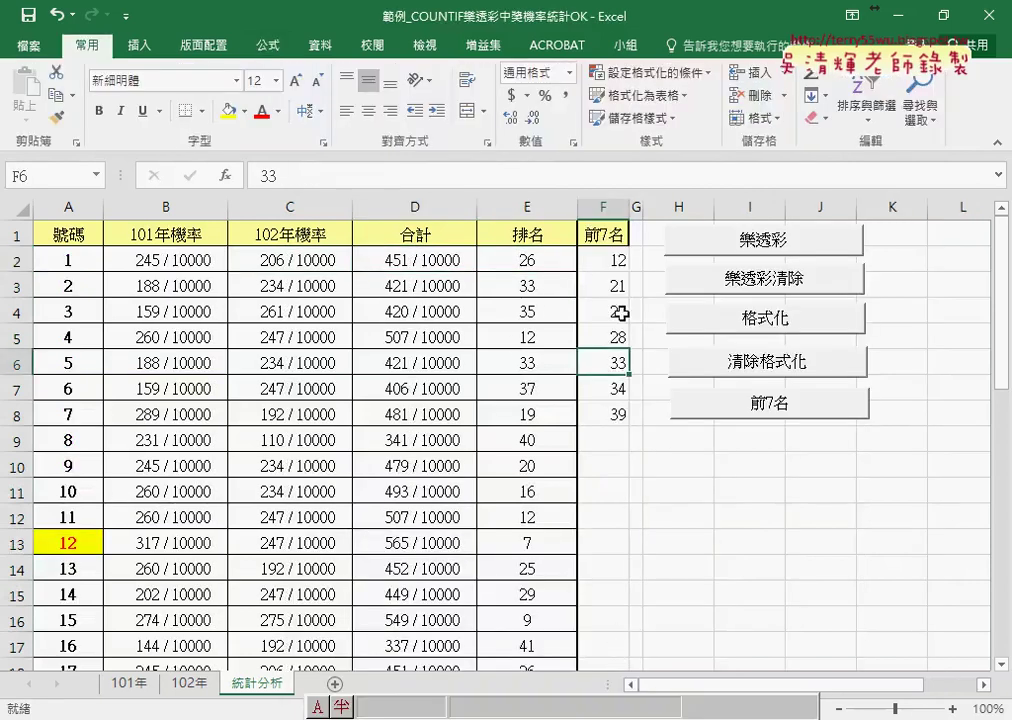